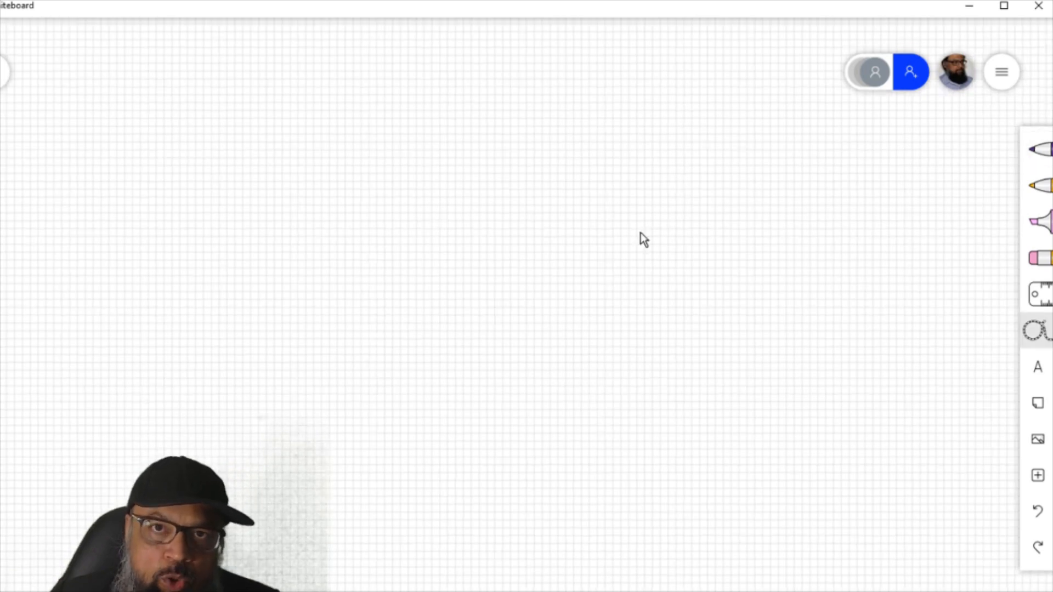
# Start a PDF insertion on the whiteboard and open PDF-Example-Complete.pdf from the Drawboard folder.
pyautogui.click(1043, 490)
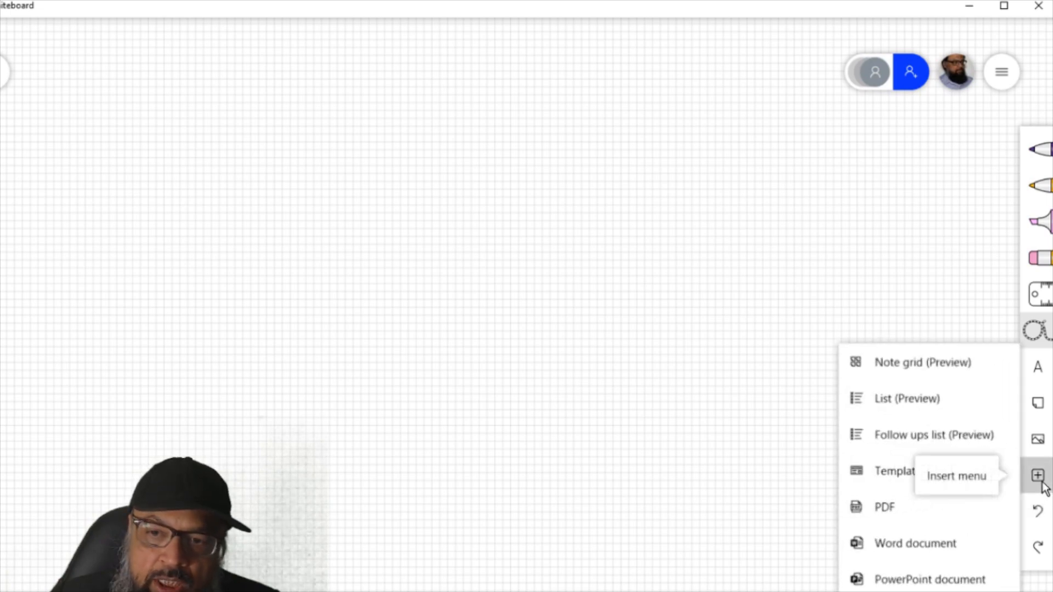
pyautogui.click(884, 507)
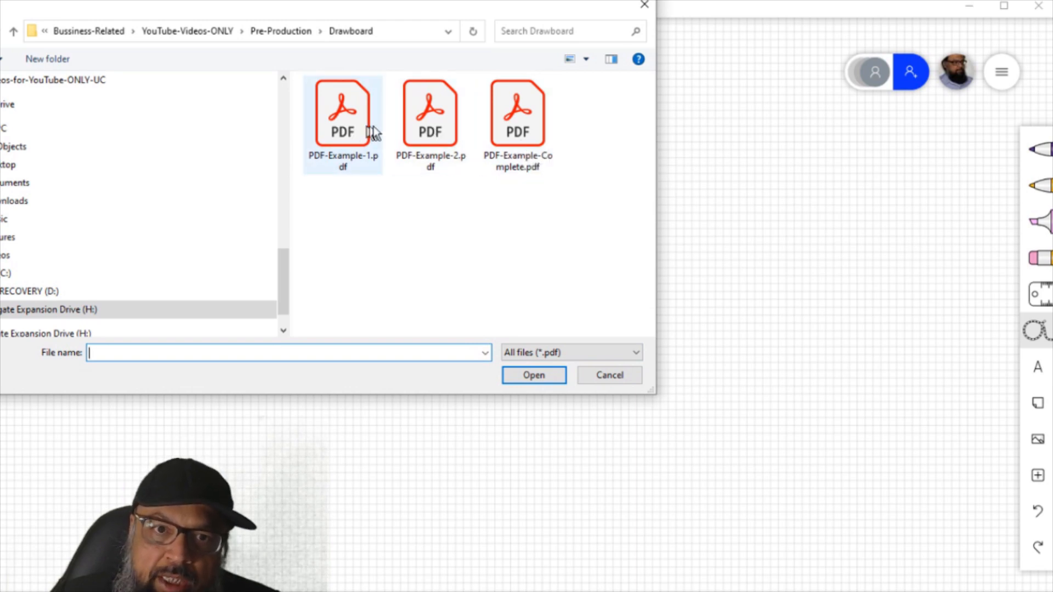
pyautogui.click(522, 135)
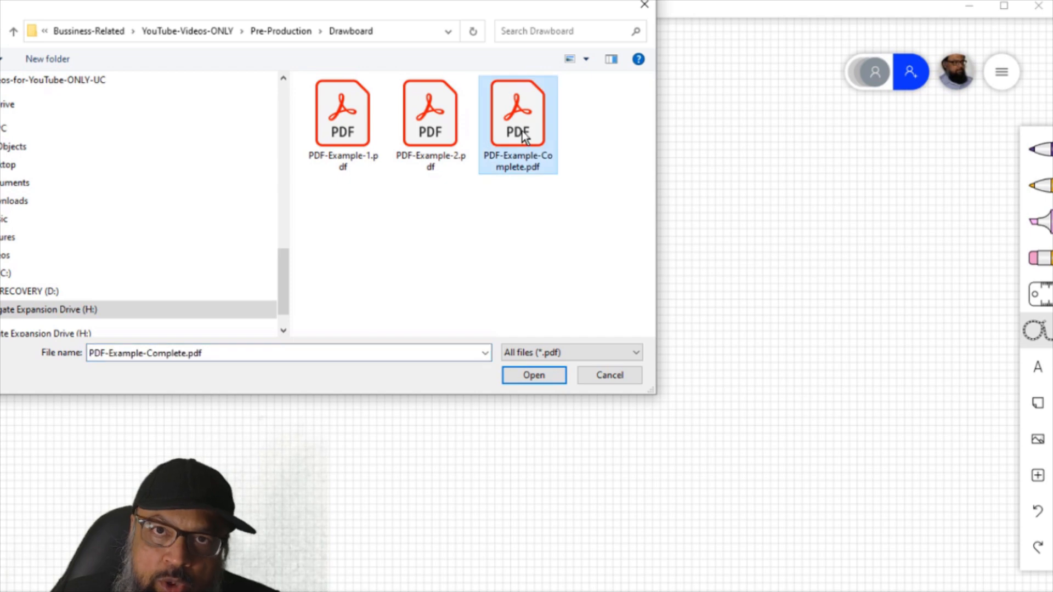
pyautogui.click(533, 375)
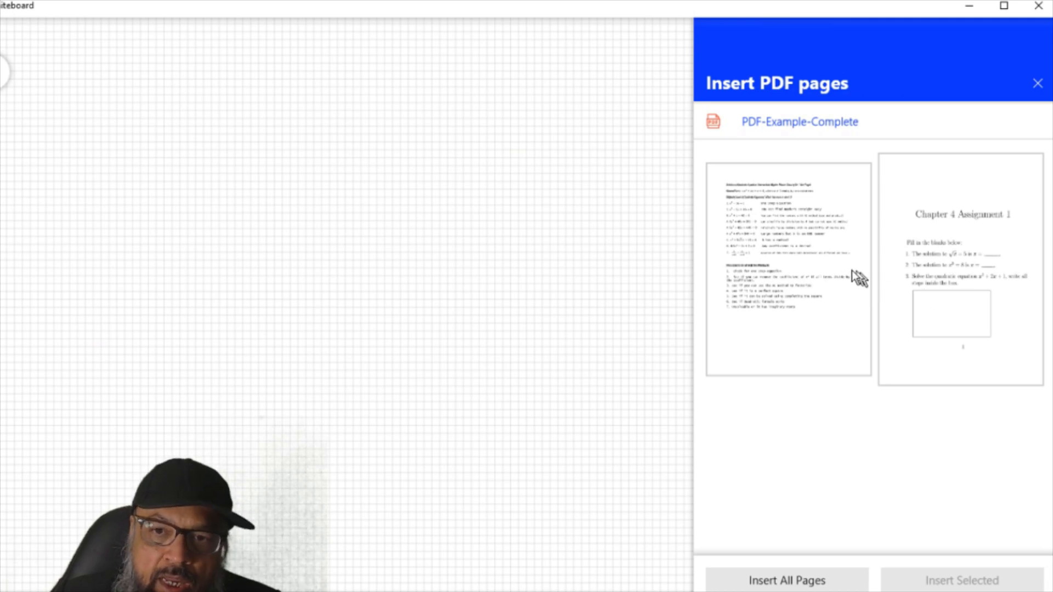
# Insert all pages of the PDF onto the whiteboard and shift the quadratic equations page slightly down and to the left.
pyautogui.click(798, 260)
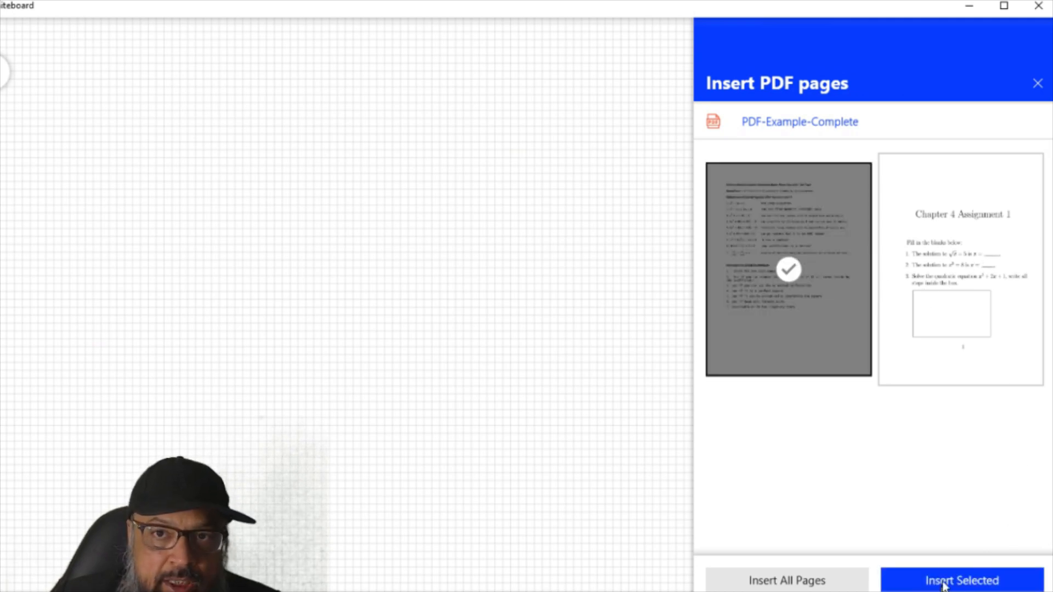
pyautogui.click(916, 277)
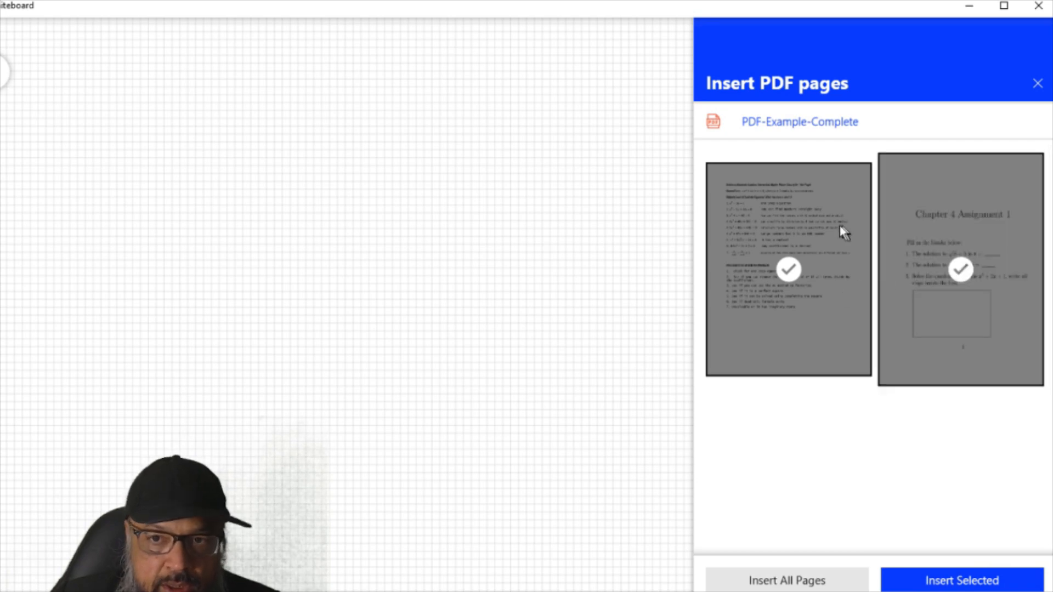
pyautogui.click(761, 204)
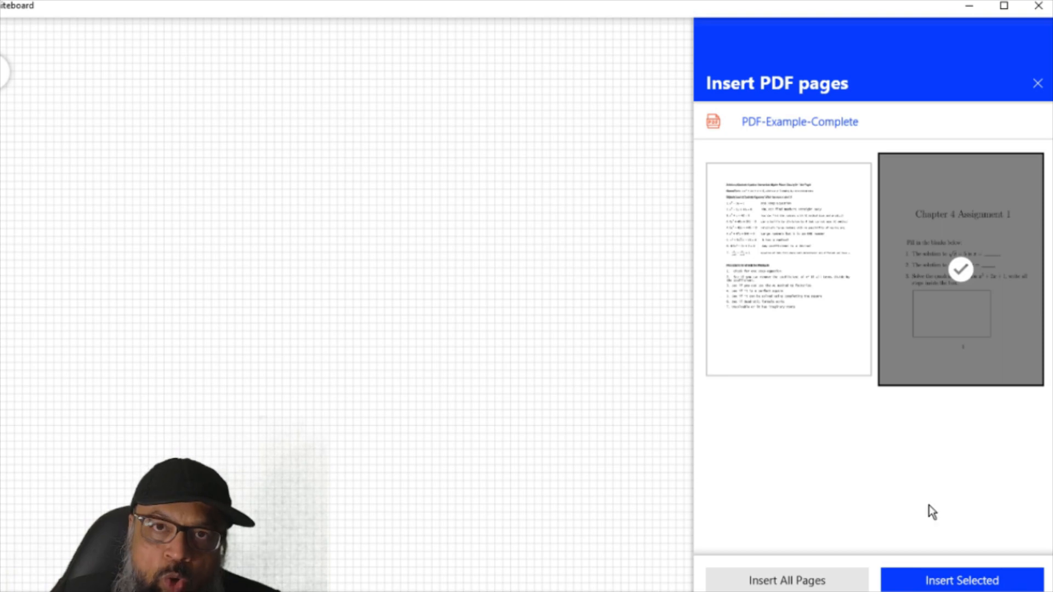
pyautogui.click(779, 582)
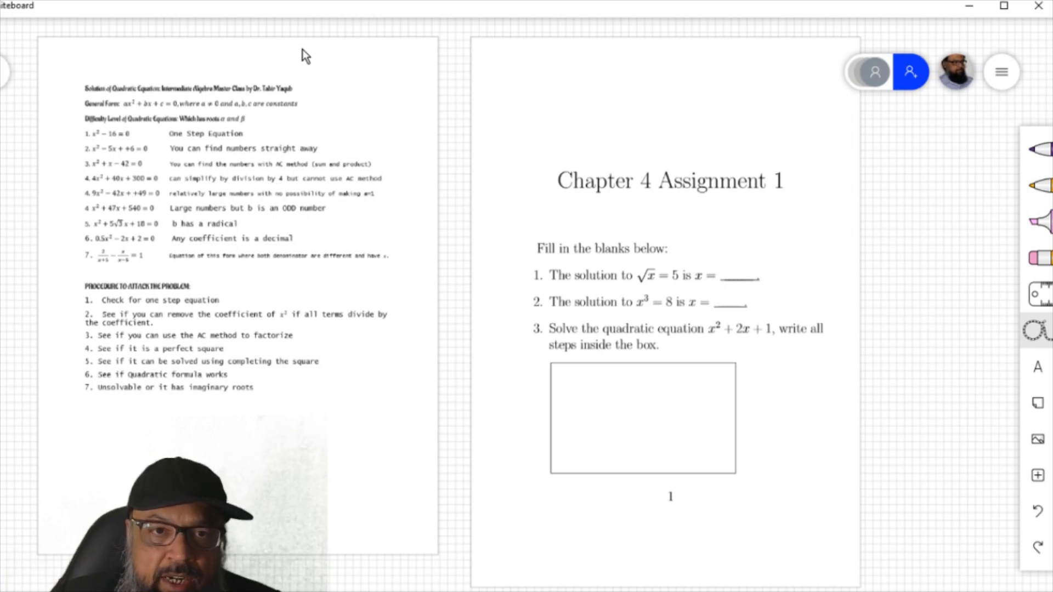
pyautogui.click(413, 193)
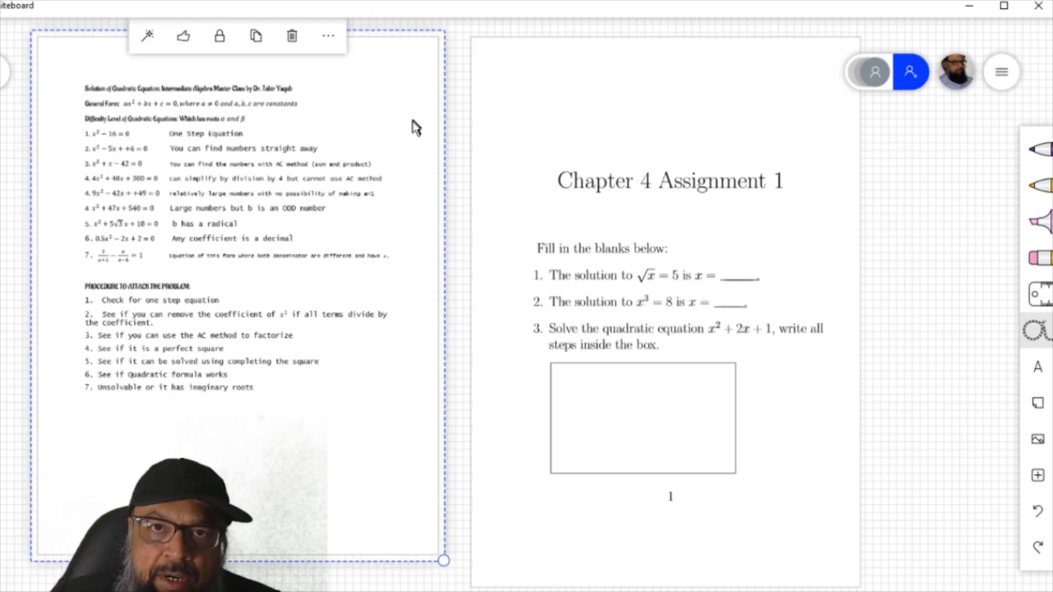
pyautogui.moveTo(415, 127); pyautogui.dragTo(407, 170)
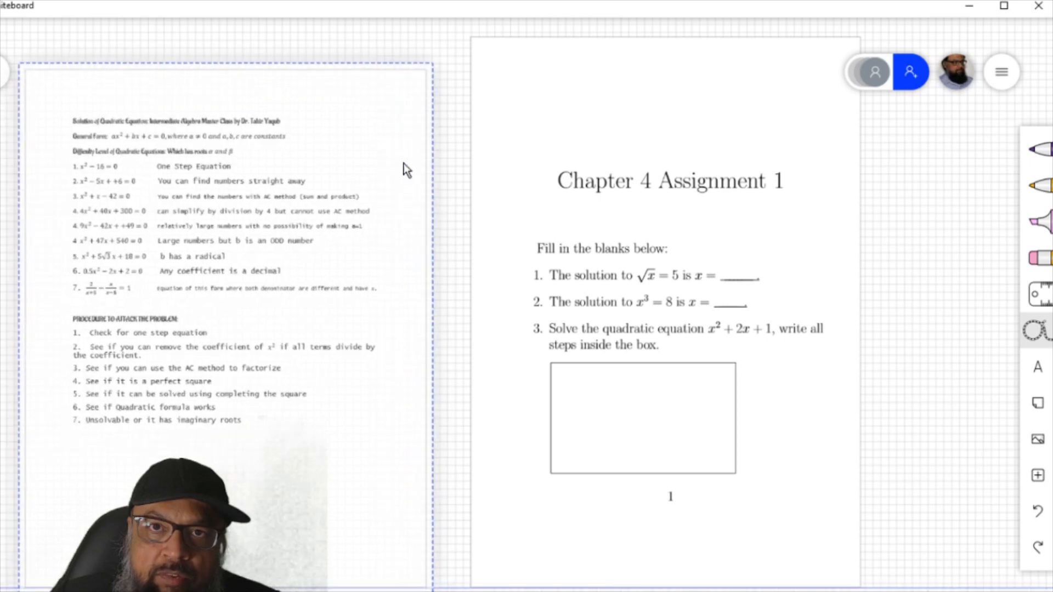
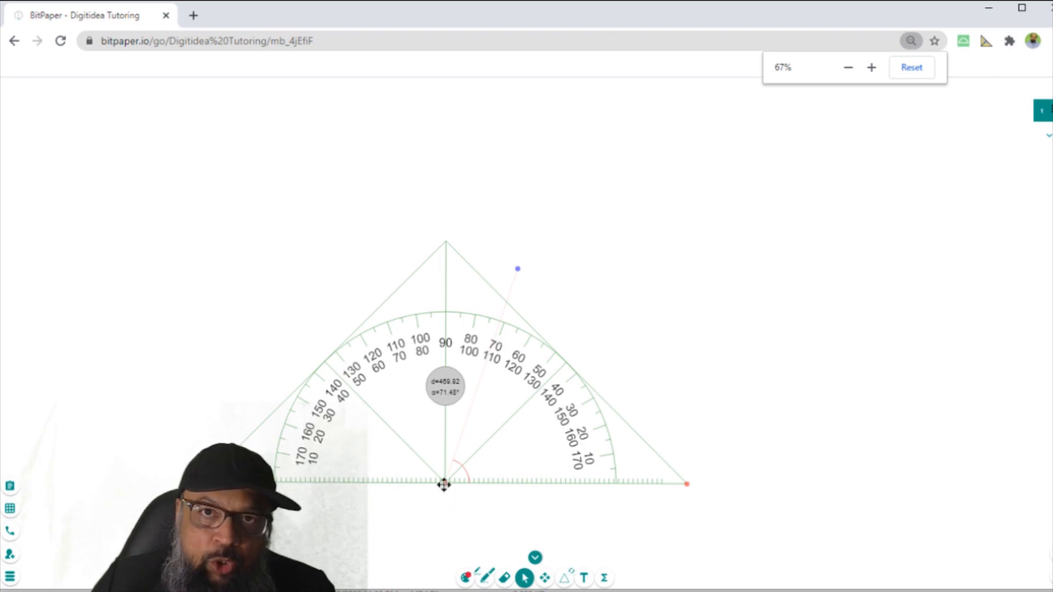
# Switch to BitPaper, move the protractor up and to the left, and enlarge it with its baseline tilted slightly clockwise.
pyautogui.moveTo(444, 485); pyautogui.dragTo(384, 388)
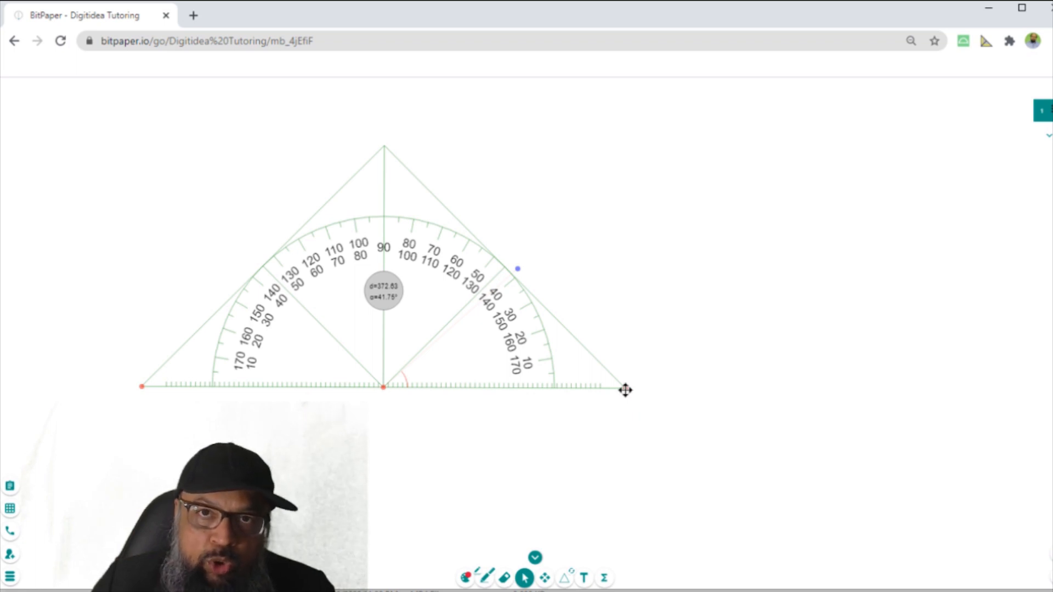
pyautogui.moveTo(627, 395); pyautogui.dragTo(784, 232)
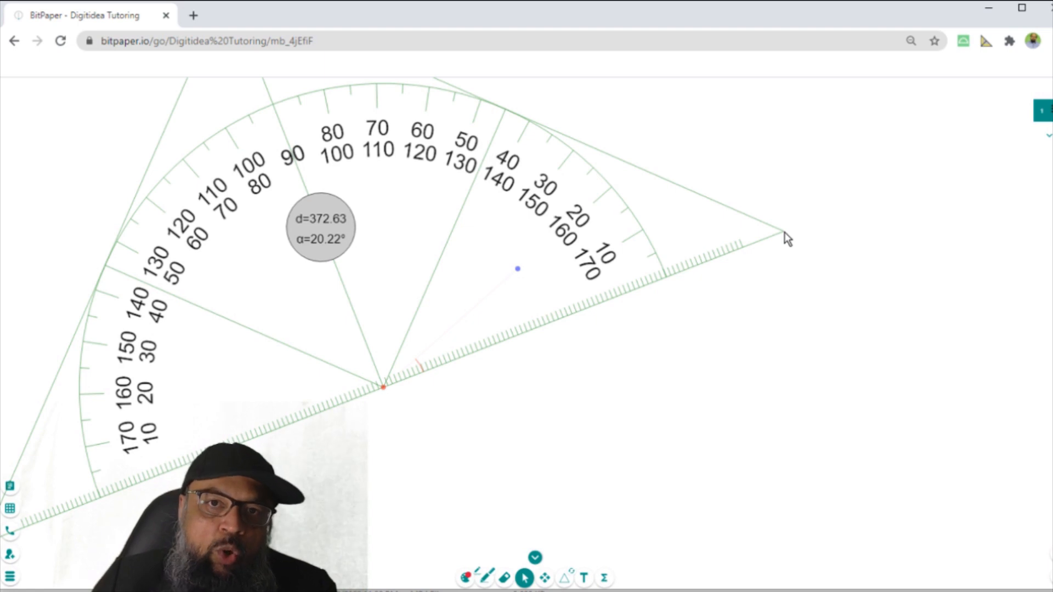
pyautogui.moveTo(784, 232); pyautogui.dragTo(710, 404)
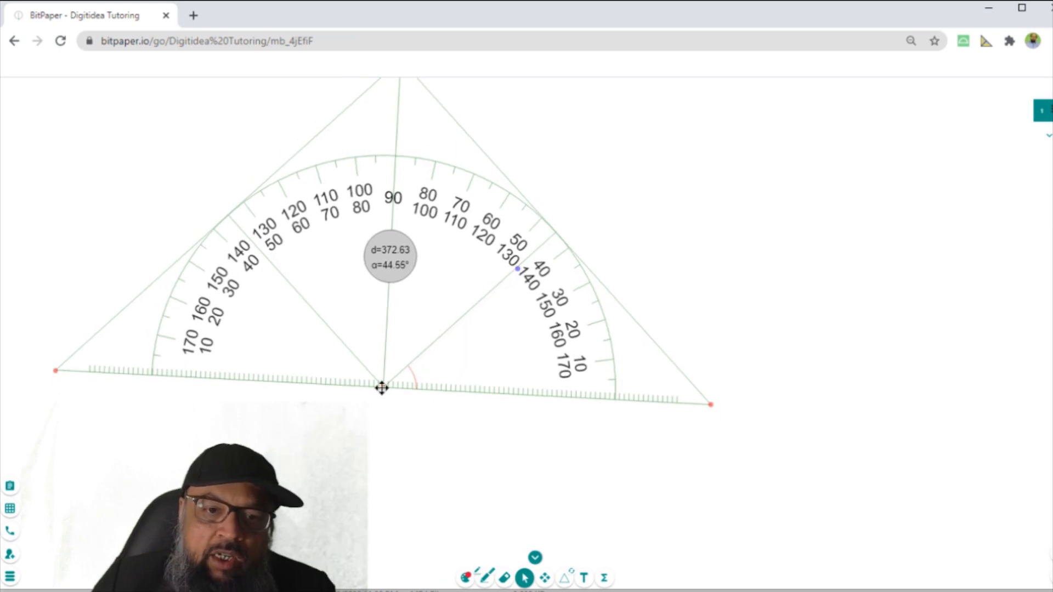
# Move the protractor slightly down and to the right, and place its blue measuring point outside the triangle's right side.
pyautogui.moveTo(382, 388); pyautogui.dragTo(423, 436)
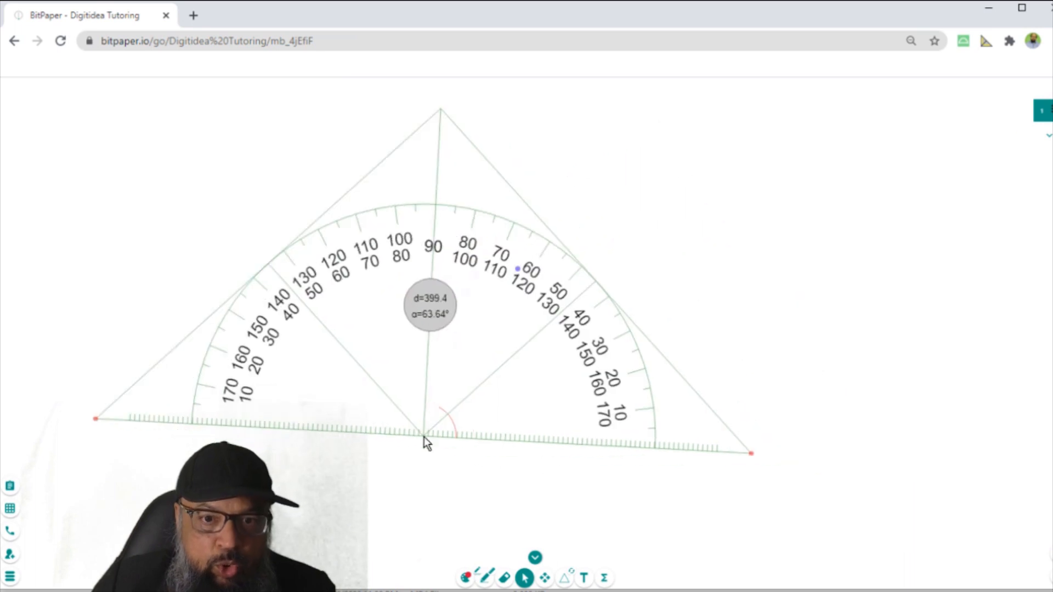
pyautogui.moveTo(517, 268); pyautogui.dragTo(636, 223)
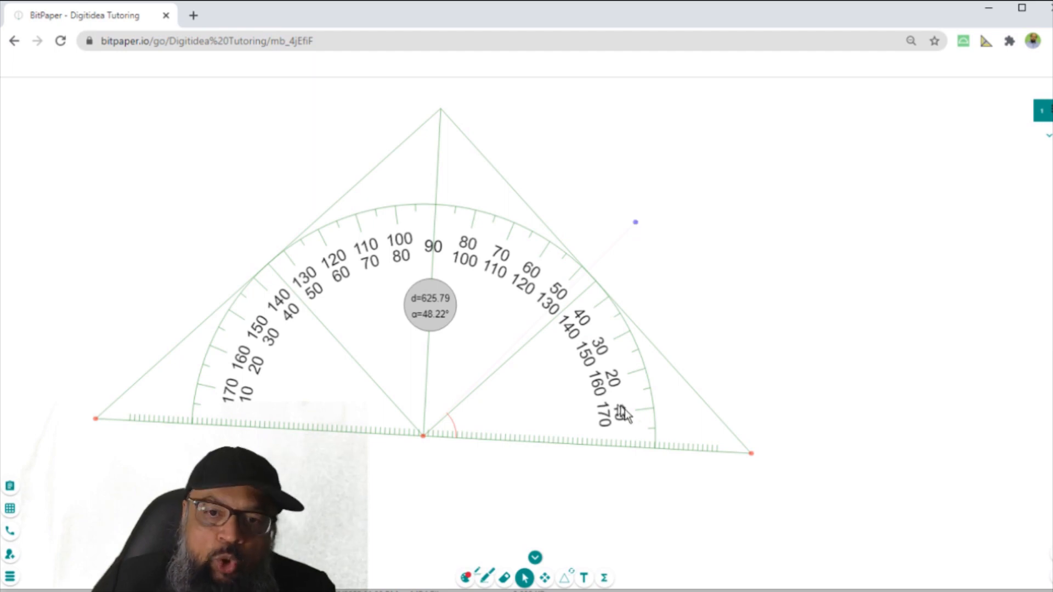
# Shrink the protractor and move it to the left half of the page, leaving drawing space beside it.
pyautogui.moveTo(749, 454); pyautogui.dragTo(592, 440)
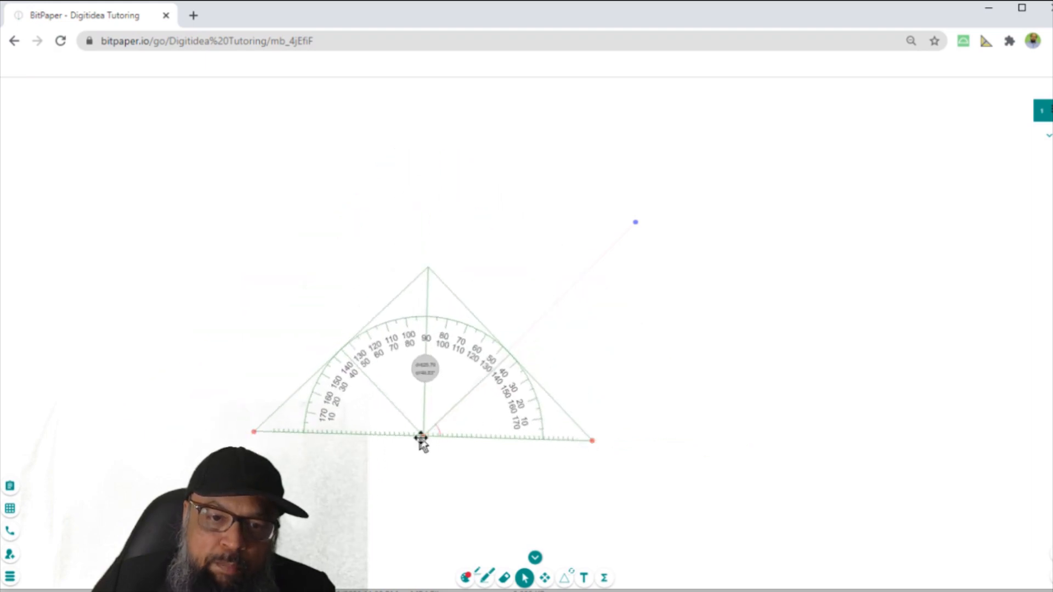
pyautogui.moveTo(427, 437); pyautogui.dragTo(466, 314)
pyautogui.click(911, 40)
pyautogui.click(913, 42)
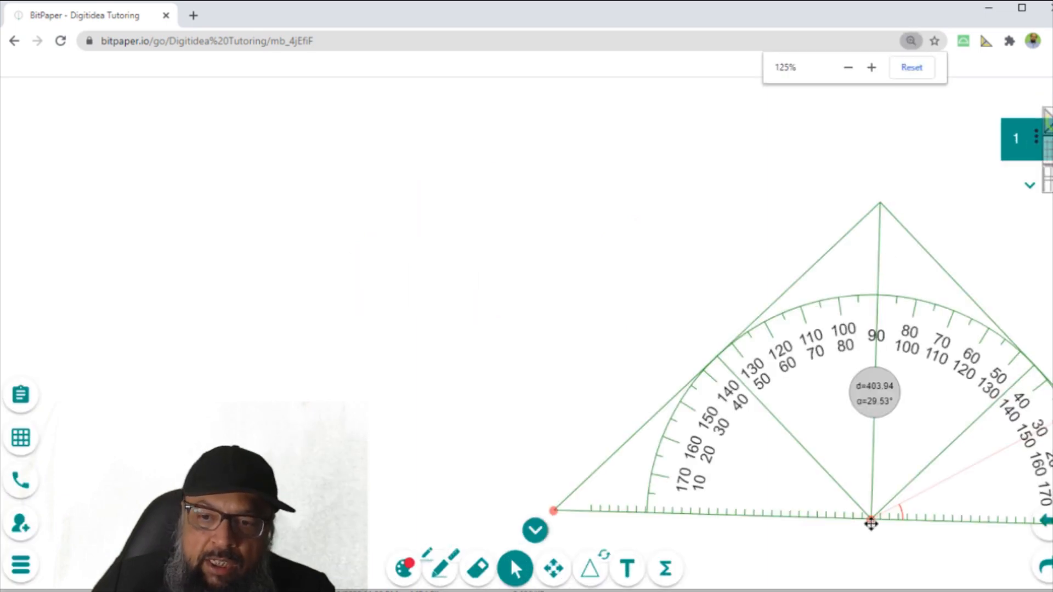
pyautogui.moveTo(866, 519); pyautogui.dragTo(431, 422)
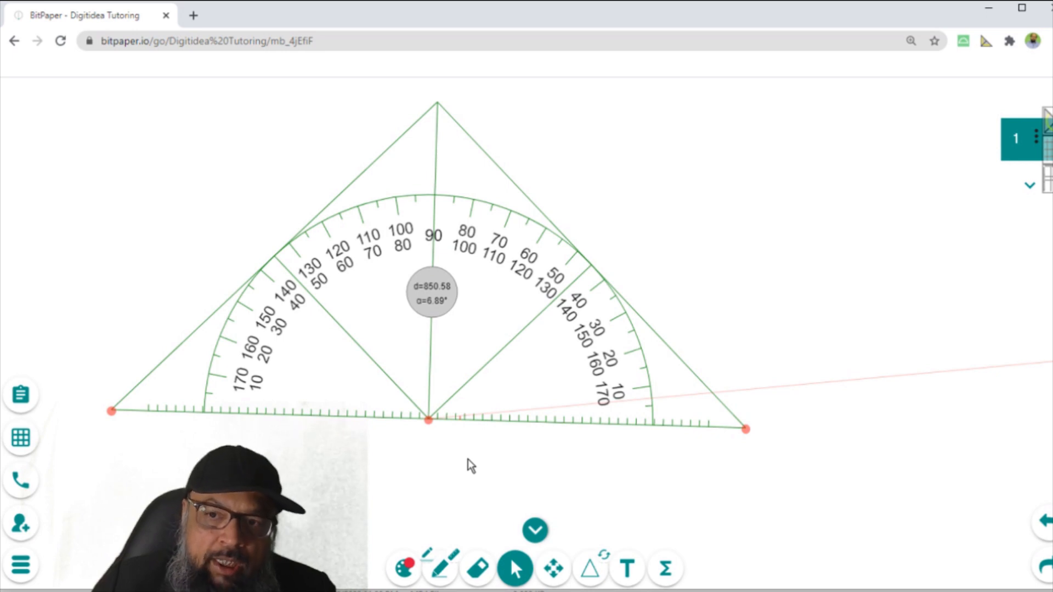
# Set the pen width to 4 and draw a freehand V-shaped red stroke to the right of the protractor.
pyautogui.click(436, 570)
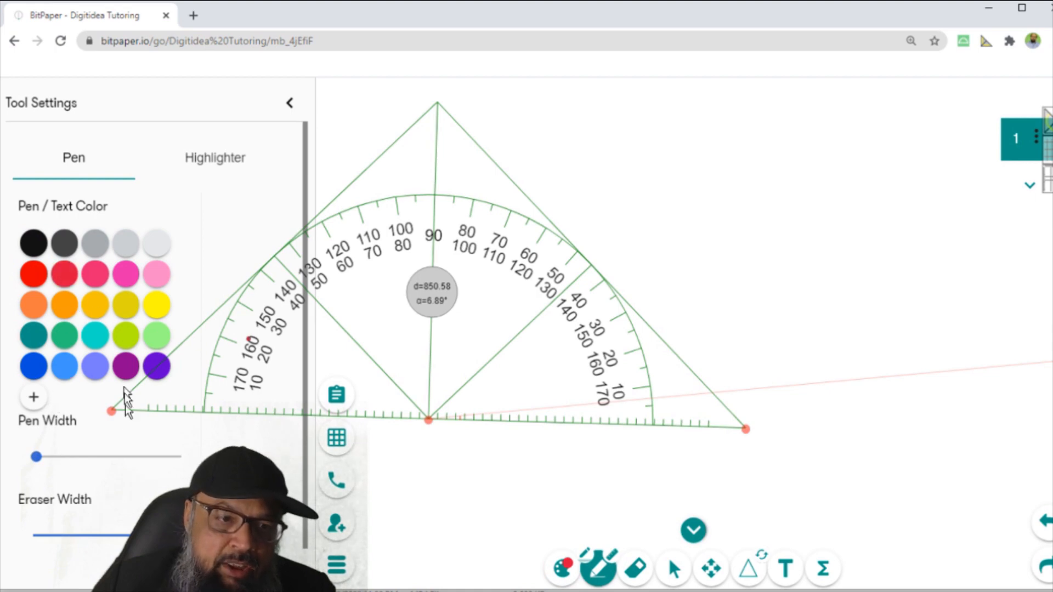
pyautogui.click(45, 457)
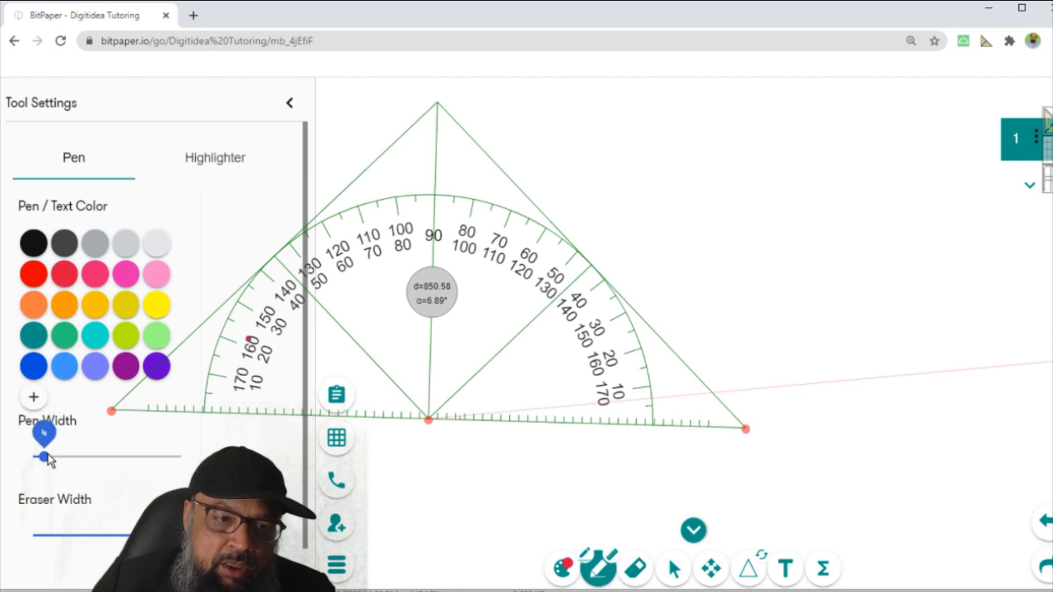
pyautogui.click(289, 103)
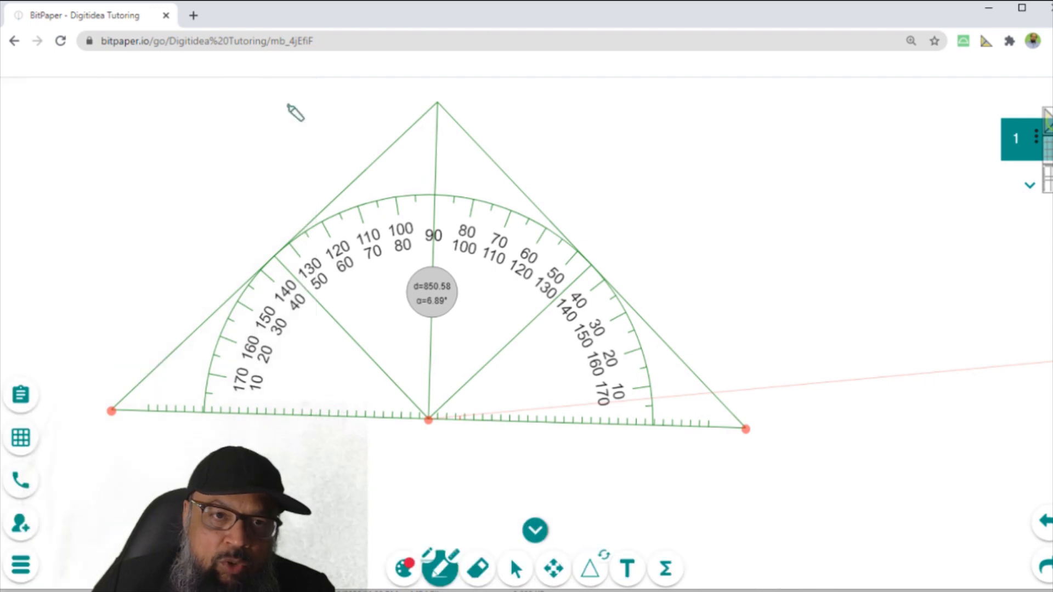
pyautogui.moveTo(675, 185)
pyautogui.mouseDown()
pyautogui.moveTo(770, 229)
pyautogui.moveTo(804, 178)
pyautogui.mouseUp()
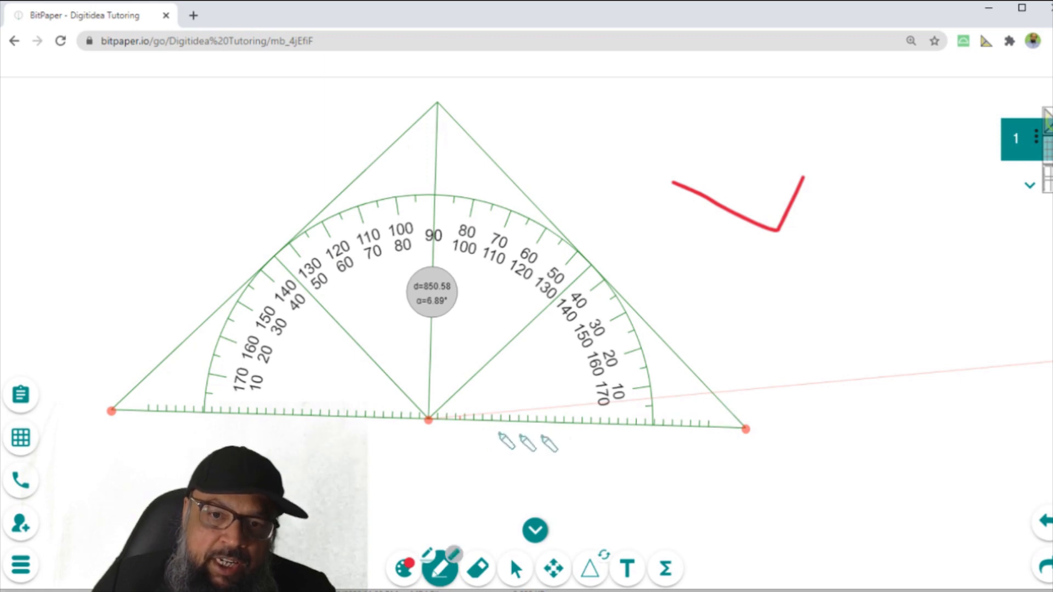
# Draw a 30° angle from a straight horizontal line and a slanted line, and mark it with an arc and the label 30°.
pyautogui.moveTo(686, 292)
pyautogui.mouseDown()
pyautogui.moveTo(865, 301)
pyautogui.moveTo(897, 259)
pyautogui.moveTo(894, 219)
pyautogui.moveTo(914, 318)
pyautogui.moveTo(946, 291)
pyautogui.moveTo(947, 322)
pyautogui.moveTo(952, 291)
pyautogui.moveTo(941, 338)
pyautogui.moveTo(953, 290)
pyautogui.mouseUp()
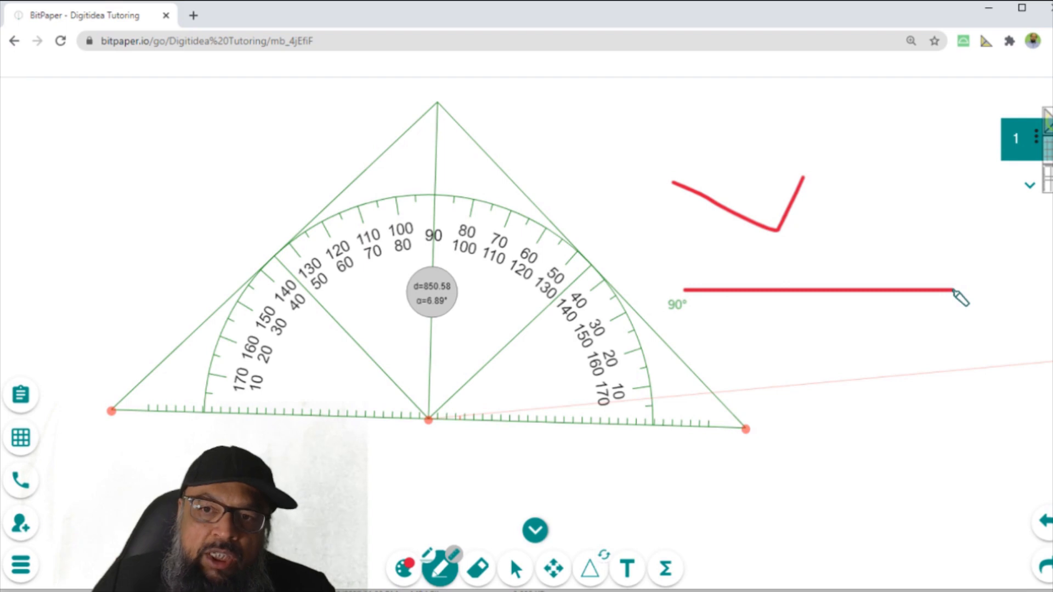
pyautogui.moveTo(953, 290); pyautogui.dragTo(953, 290)
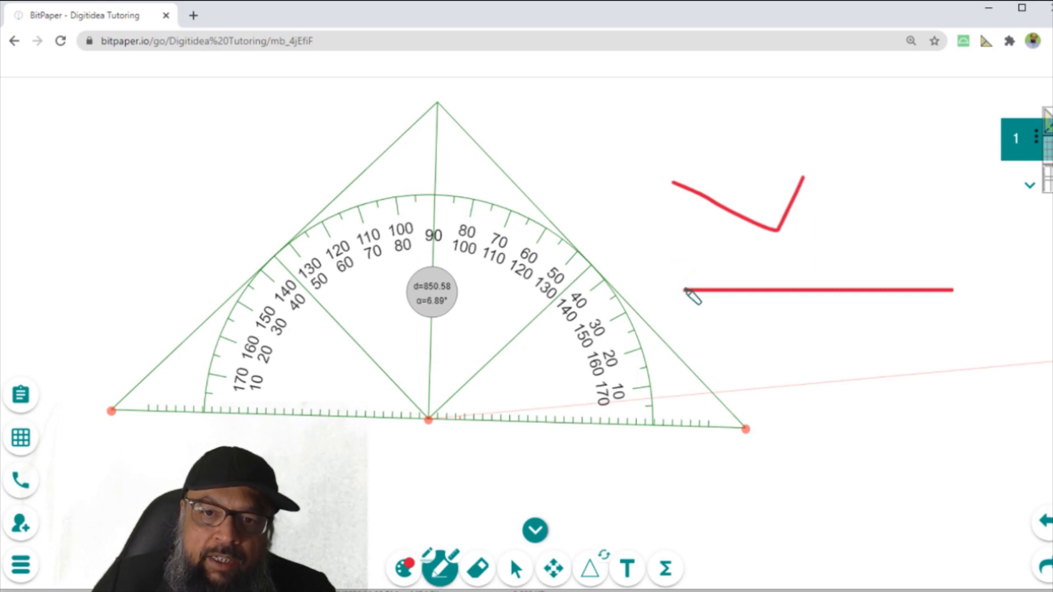
pyautogui.moveTo(685, 290)
pyautogui.mouseDown()
pyautogui.moveTo(836, 187)
pyautogui.moveTo(860, 130)
pyautogui.moveTo(913, 166)
pyautogui.mouseUp()
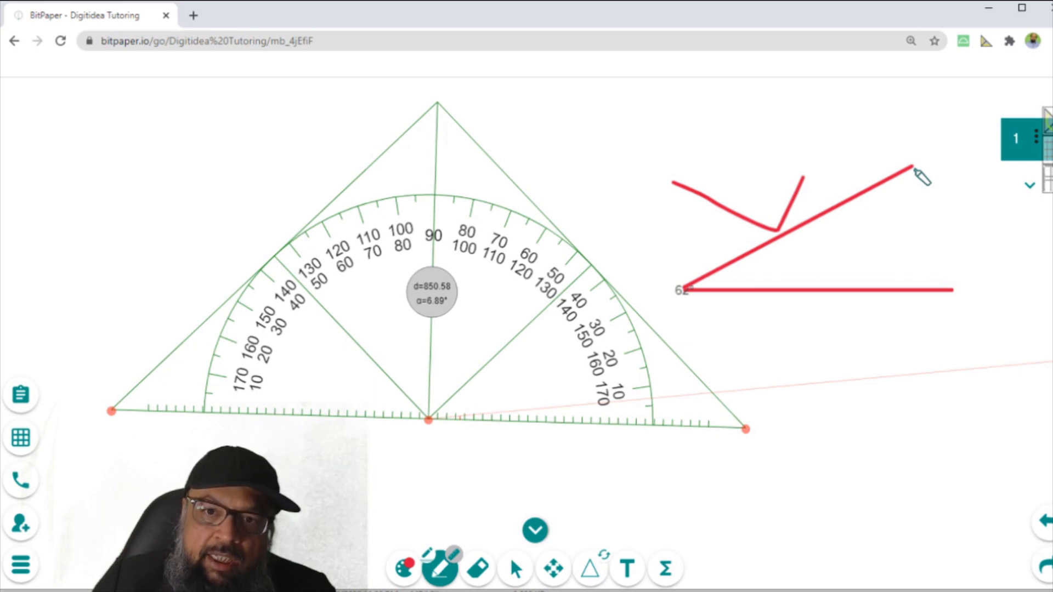
pyautogui.moveTo(913, 166); pyautogui.dragTo(906, 160)
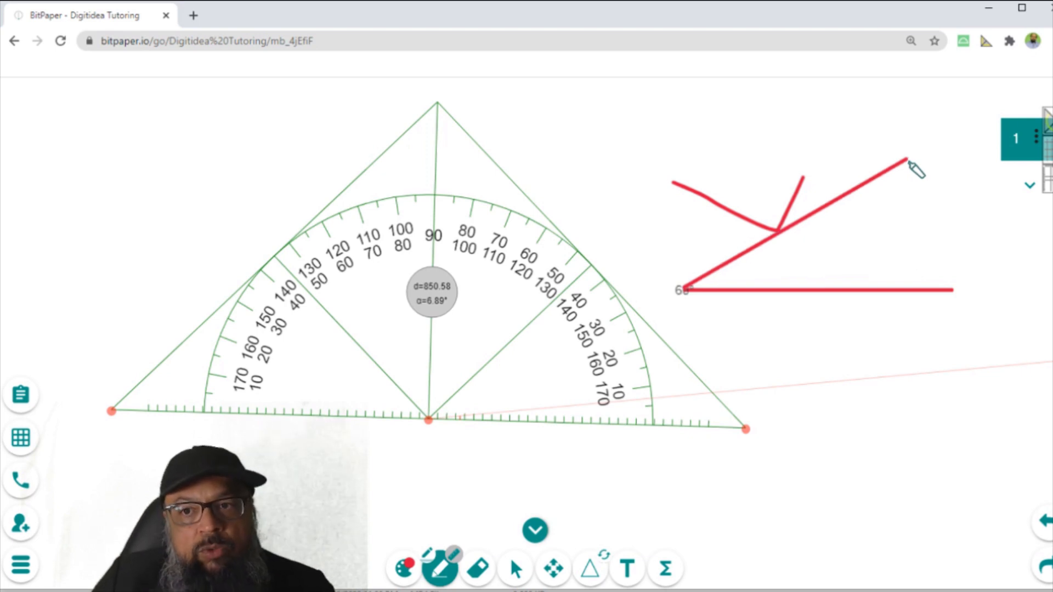
pyautogui.moveTo(907, 161); pyautogui.dragTo(908, 161)
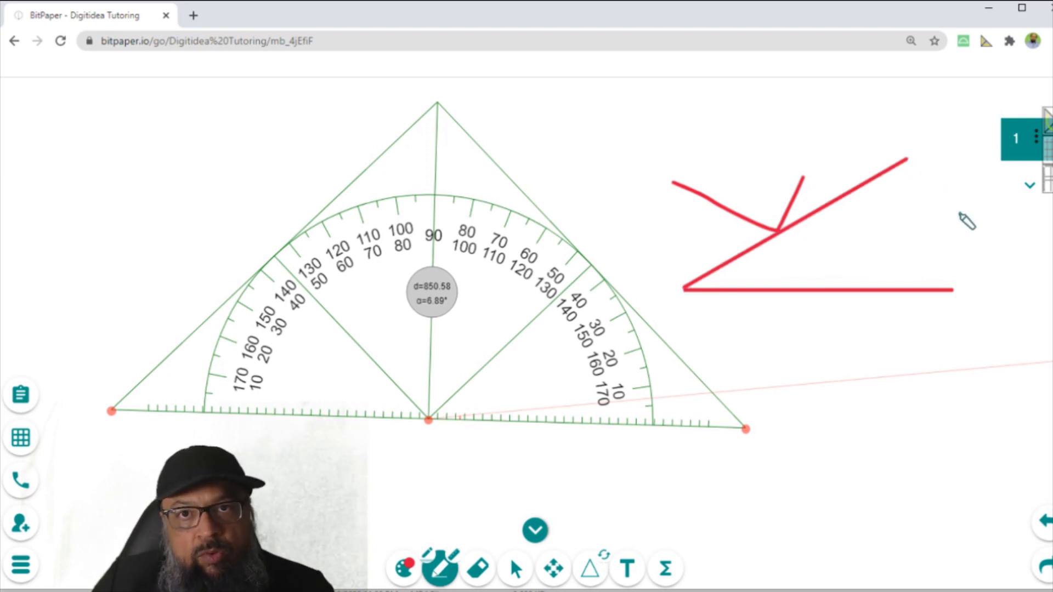
pyautogui.moveTo(741, 252); pyautogui.dragTo(765, 289)
pyautogui.moveTo(771, 251)
pyautogui.mouseDown()
pyautogui.moveTo(771, 269)
pyautogui.moveTo(790, 246)
pyautogui.moveTo(778, 265)
pyautogui.mouseUp()
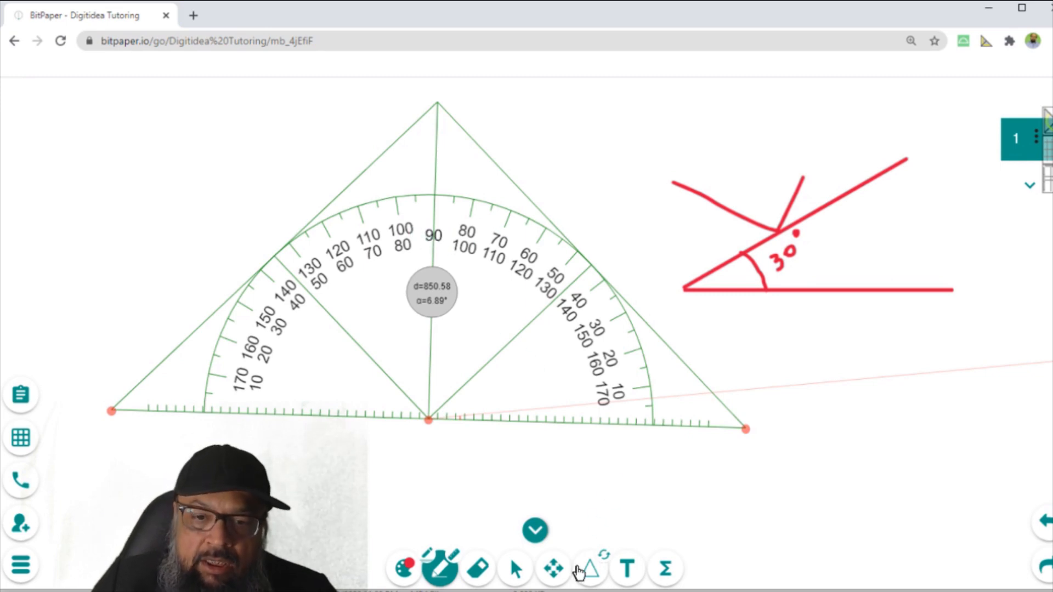
# Draw a triangle below the 30° angle and measure its lower-left corner with the protractor, aiming the blue point along its left side.
pyautogui.click(578, 571)
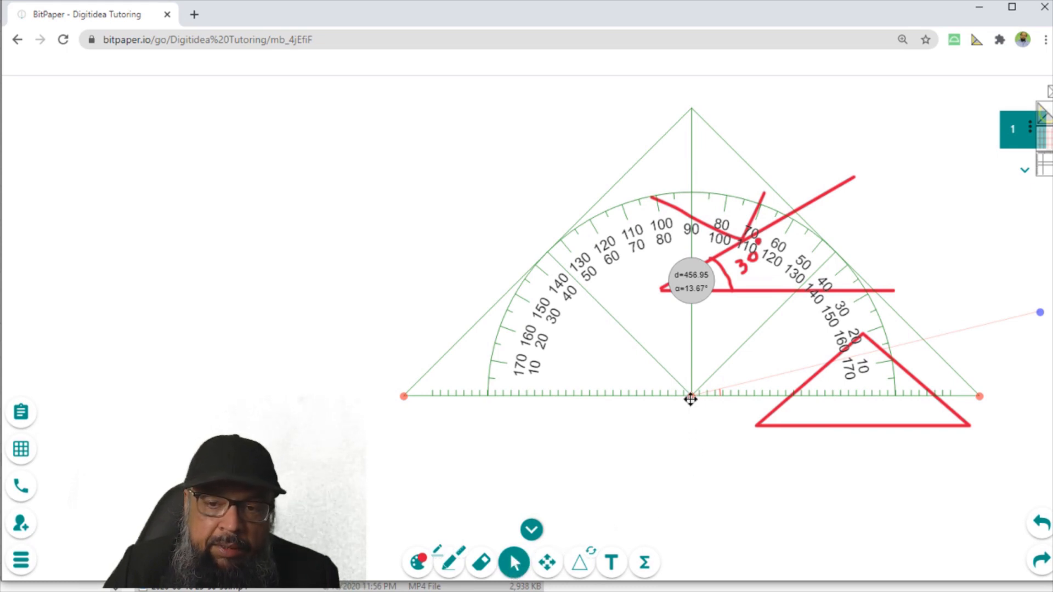
pyautogui.moveTo(690, 399); pyautogui.dragTo(760, 429)
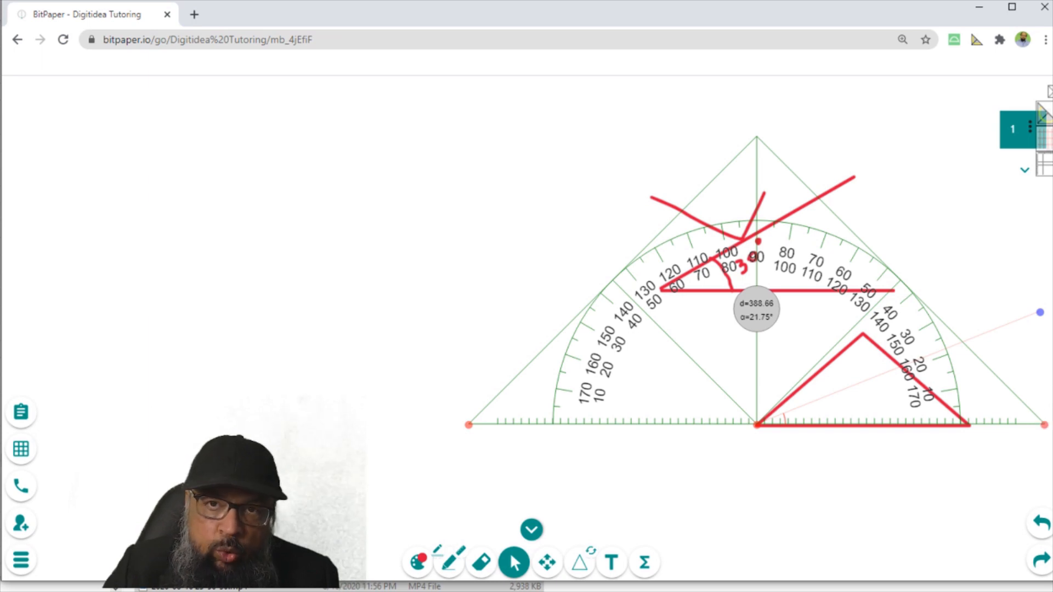
pyautogui.moveTo(1040, 311); pyautogui.dragTo(975, 284)
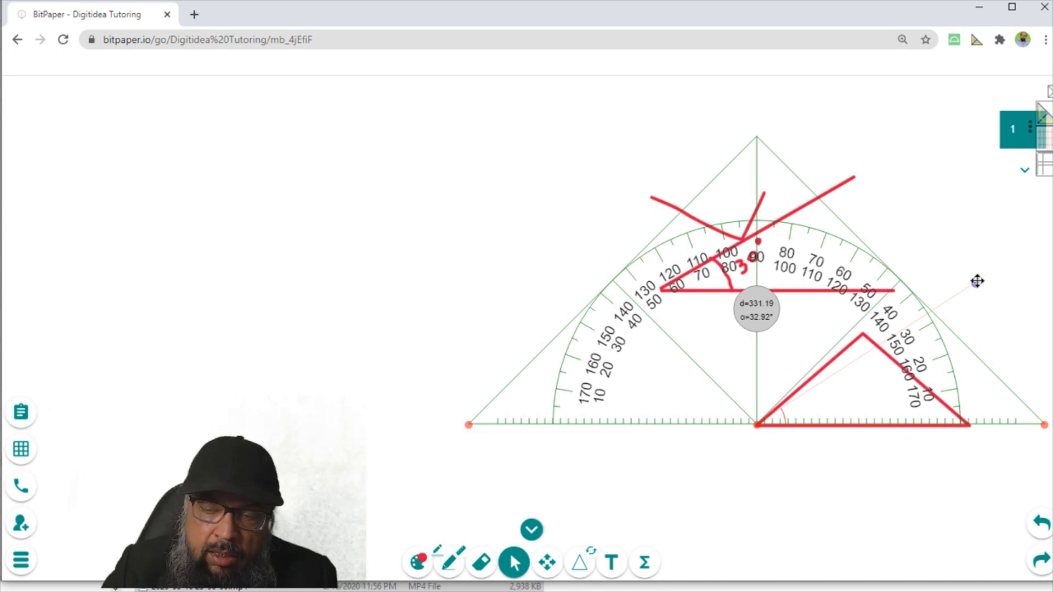
pyautogui.moveTo(977, 281); pyautogui.dragTo(960, 255)
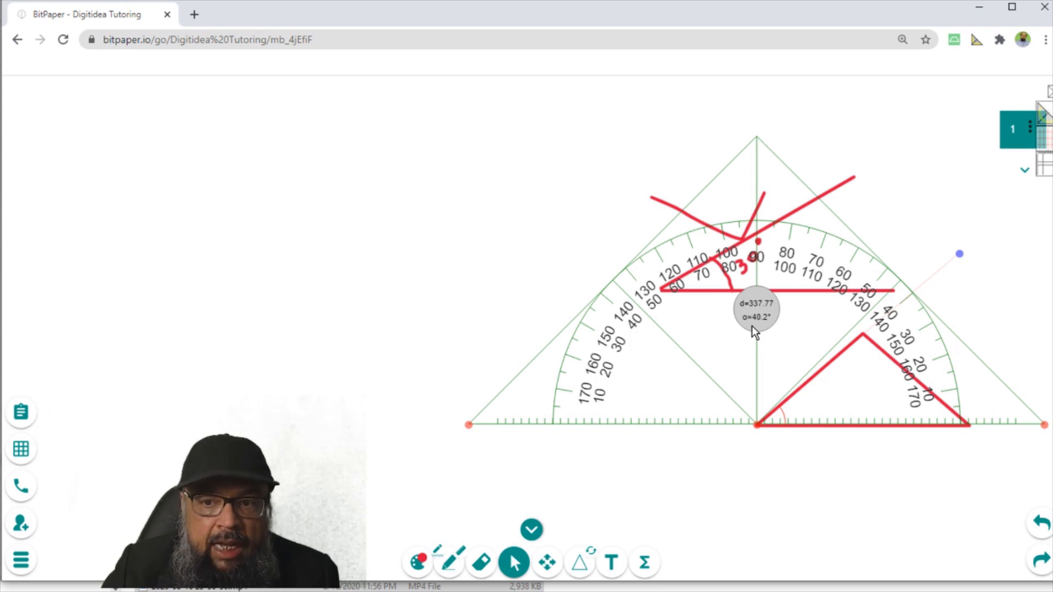
pyautogui.moveTo(738, 262); pyautogui.dragTo(740, 273)
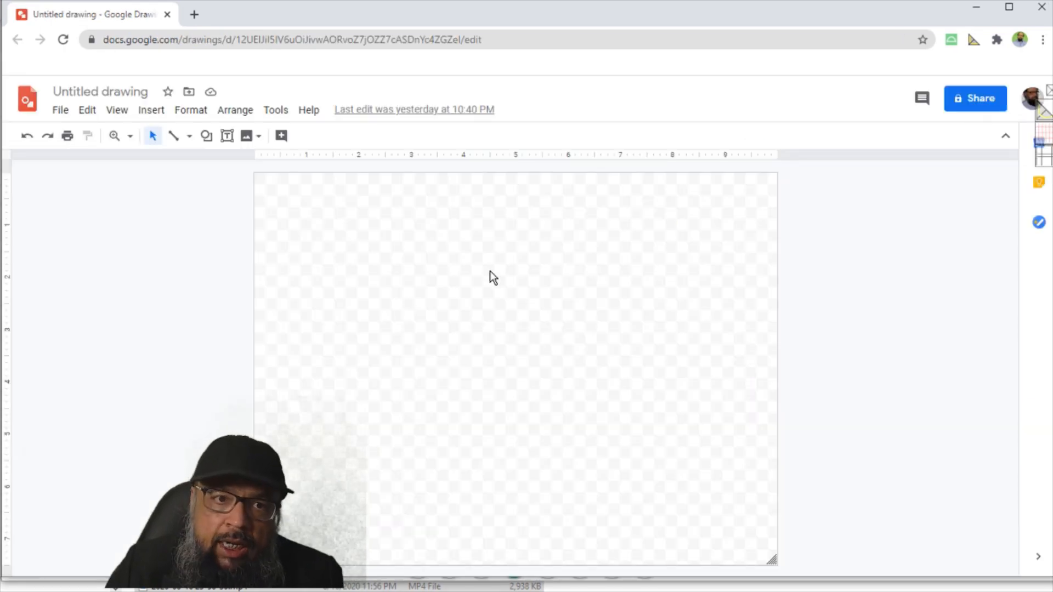
# Switch to the untitled Google Drawings document and show the protractor browser extension over the canvas.
pyautogui.click(950, 41)
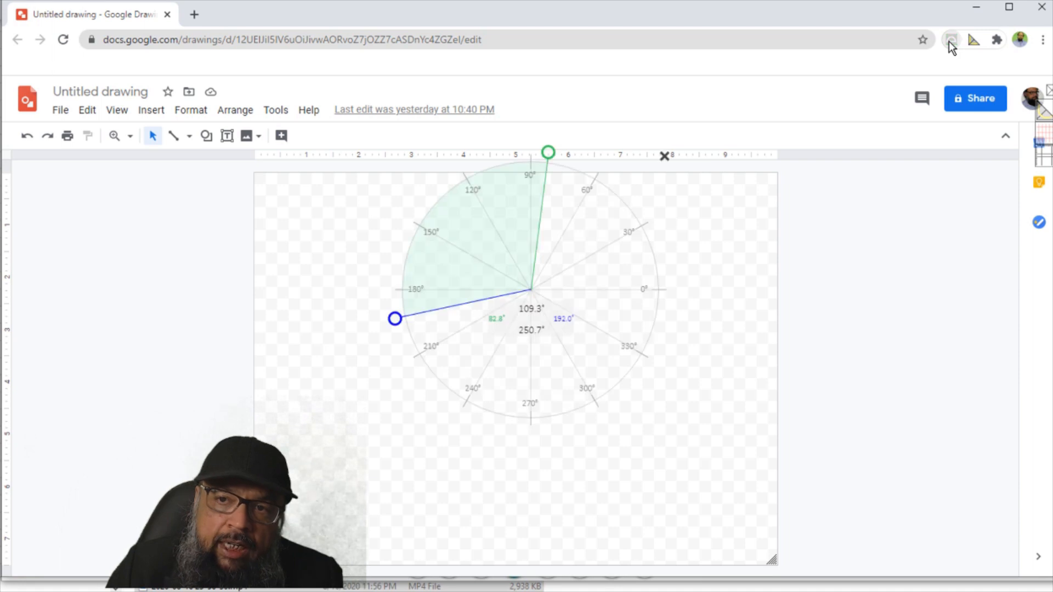
# Turn the protractor's green and blue arms to new directions and move it to the left edge of the canvas.
pyautogui.moveTo(552, 244); pyautogui.dragTo(514, 302)
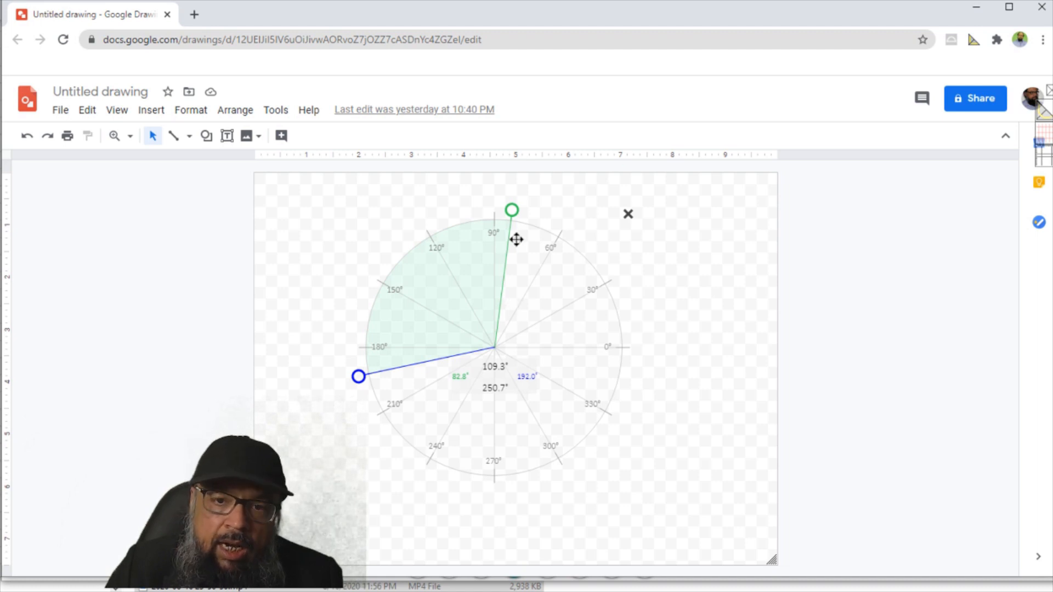
pyautogui.moveTo(511, 210); pyautogui.dragTo(567, 218)
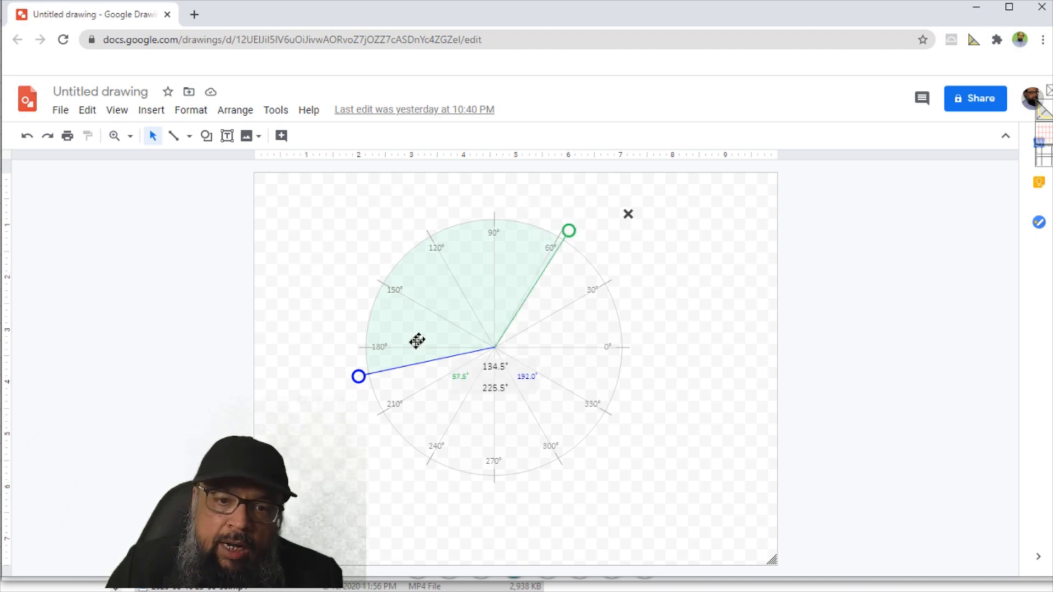
pyautogui.moveTo(360, 376); pyautogui.dragTo(356, 241)
pyautogui.moveTo(542, 370); pyautogui.dragTo(445, 334)
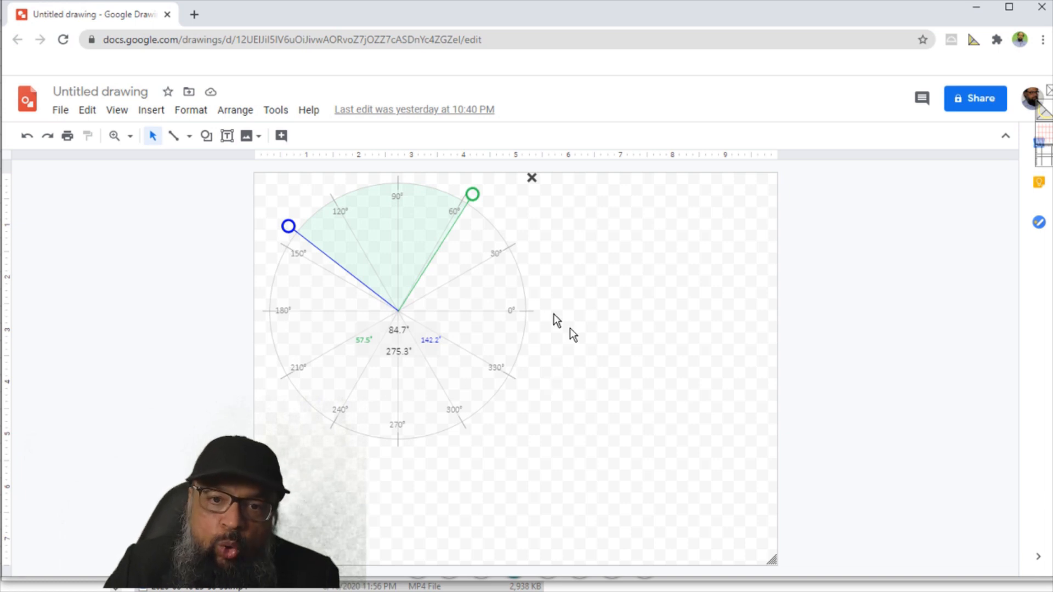
pyautogui.moveTo(439, 315); pyautogui.dragTo(340, 329)
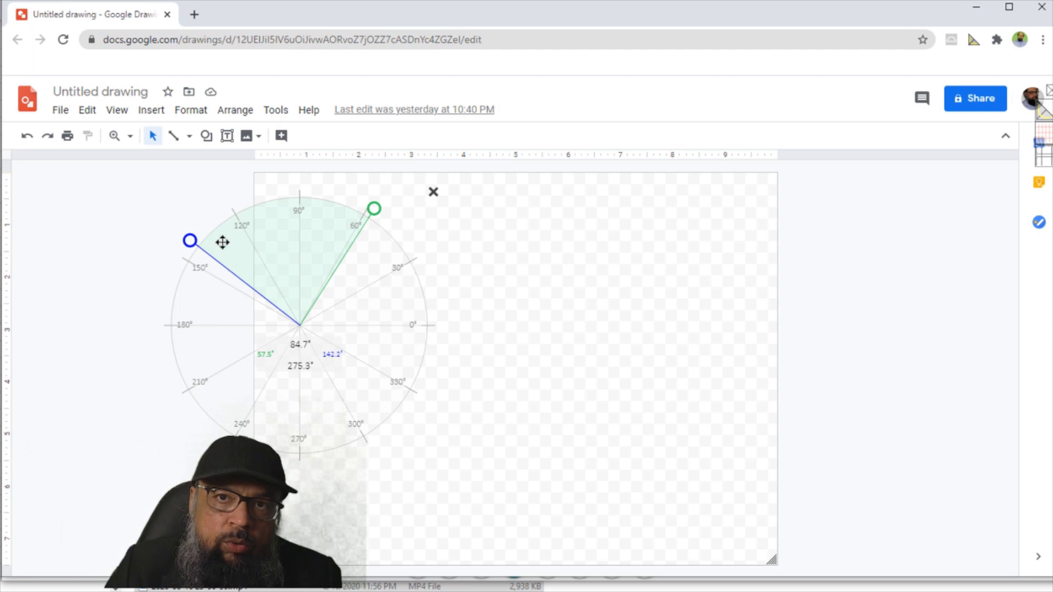
# Draw a horizontal line on the right half of the canvas, and shift the protractor slightly towards it.
pyautogui.click(174, 137)
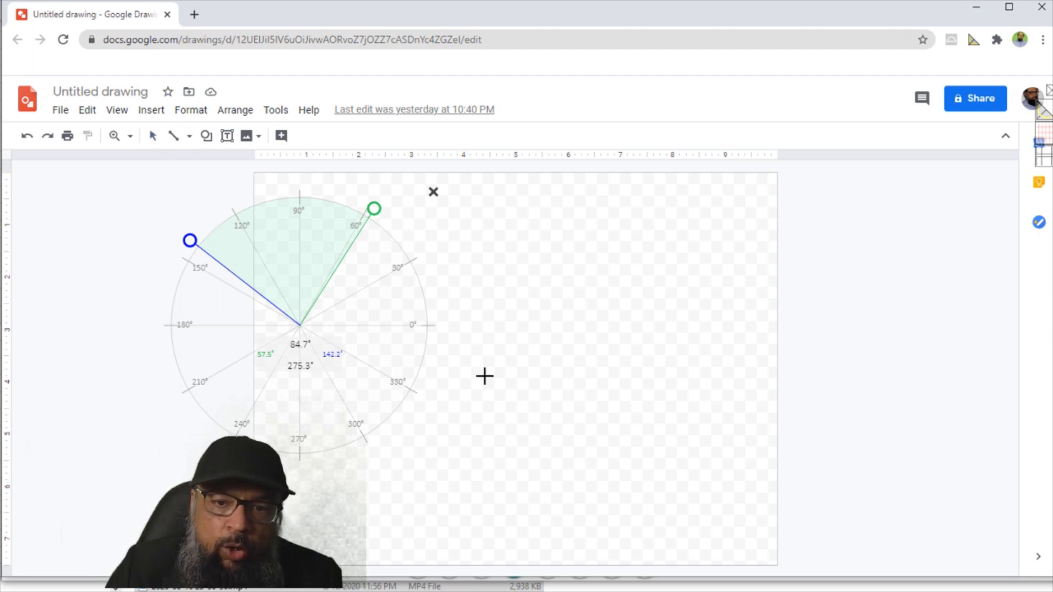
pyautogui.moveTo(485, 377)
pyautogui.mouseDown()
pyautogui.moveTo(698, 384)
pyautogui.moveTo(702, 360)
pyautogui.moveTo(709, 413)
pyautogui.moveTo(679, 345)
pyautogui.moveTo(683, 365)
pyautogui.moveTo(679, 307)
pyautogui.mouseUp()
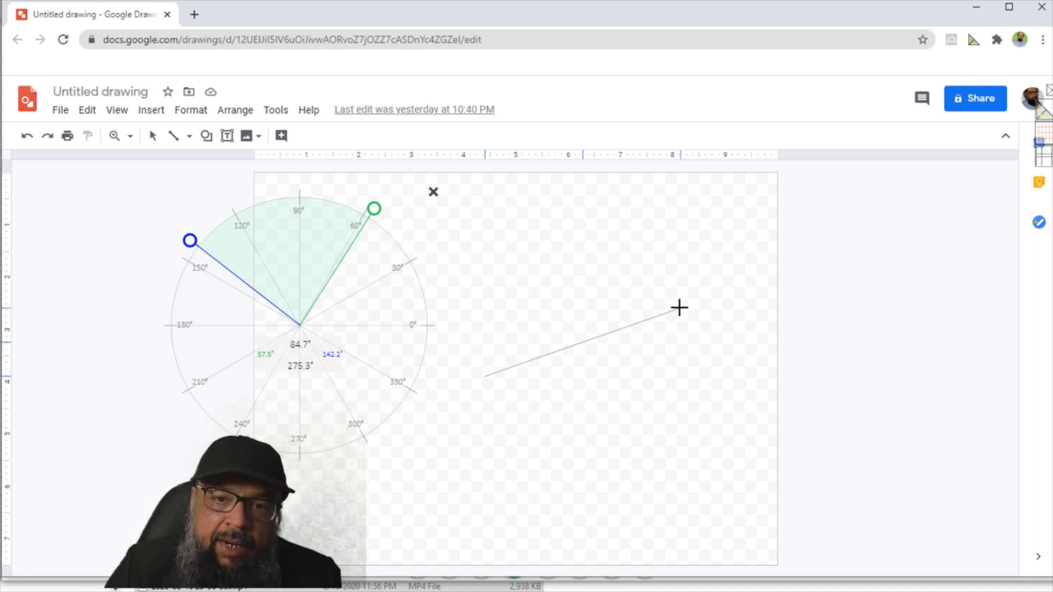
pyautogui.moveTo(679, 307)
pyautogui.mouseDown()
pyautogui.moveTo(684, 376)
pyautogui.moveTo(714, 381)
pyautogui.moveTo(630, 380)
pyautogui.moveTo(735, 381)
pyautogui.moveTo(629, 377)
pyautogui.moveTo(702, 377)
pyautogui.mouseUp()
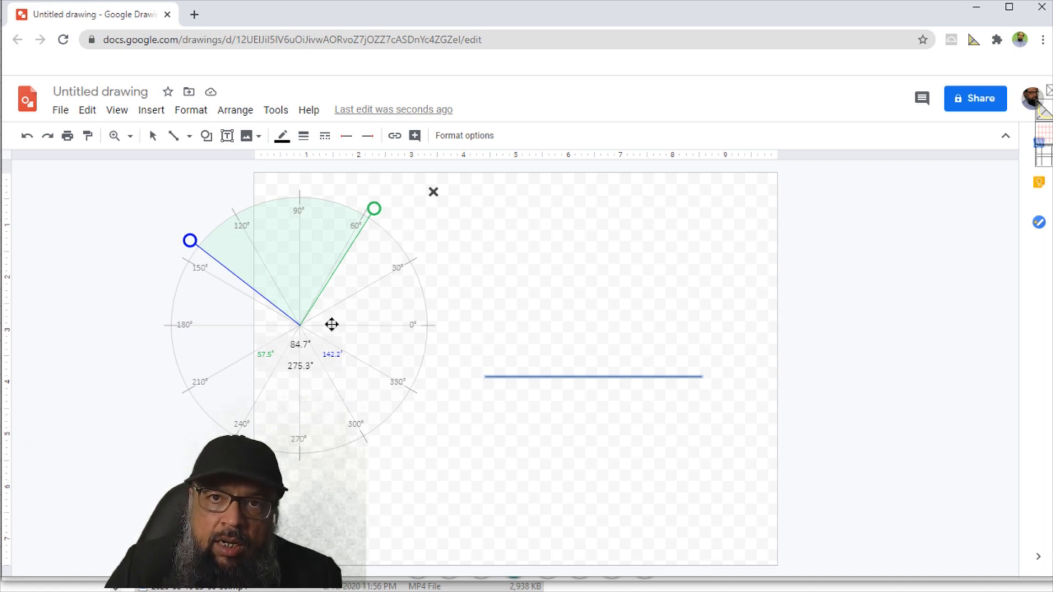
pyautogui.moveTo(332, 324); pyautogui.dragTo(356, 320)
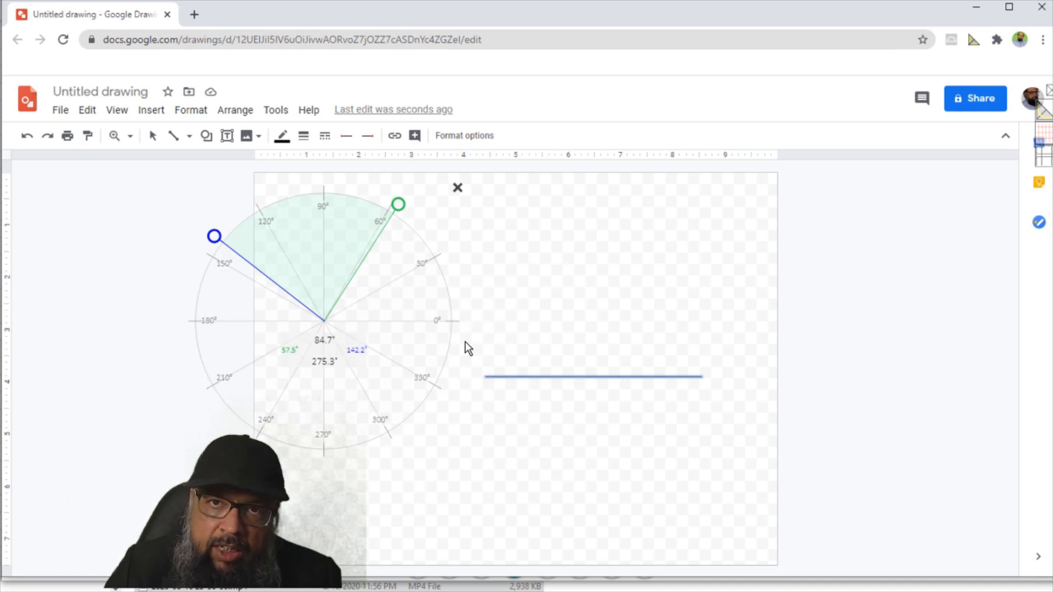
# Draw a slanted line rising to the right and move it so its lower end meets the horizontal line's left end.
pyautogui.click(173, 136)
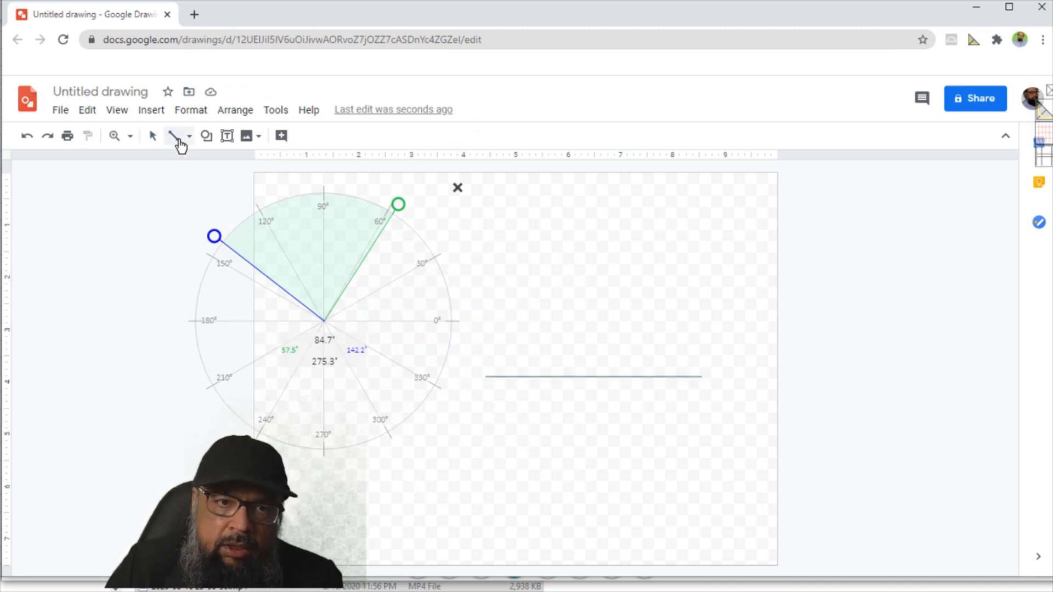
pyautogui.moveTo(513, 337); pyautogui.dragTo(689, 242)
pyautogui.moveTo(614, 294); pyautogui.dragTo(583, 329)
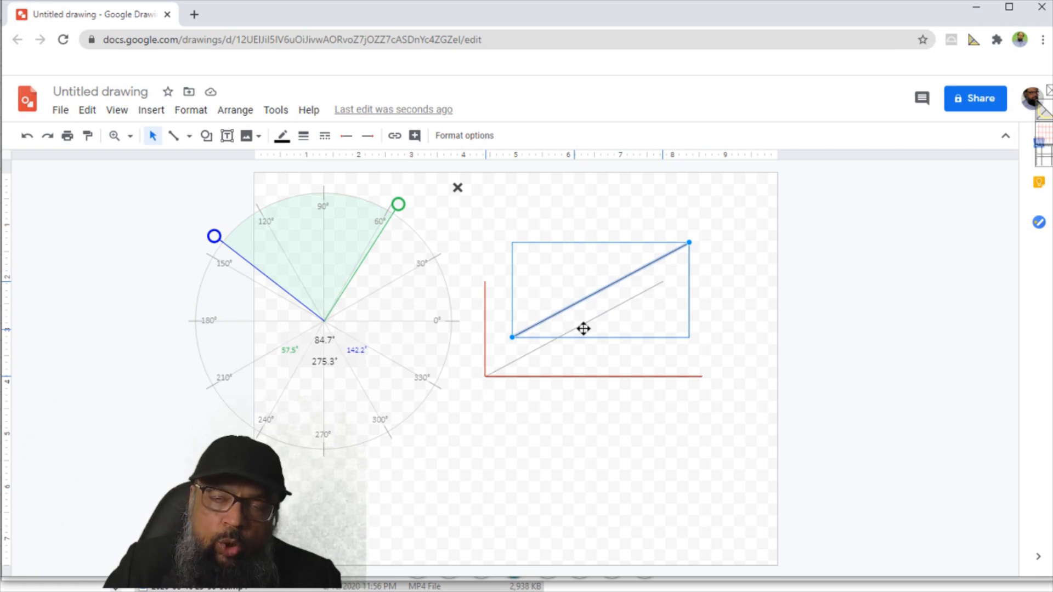
pyautogui.moveTo(583, 328); pyautogui.dragTo(580, 338)
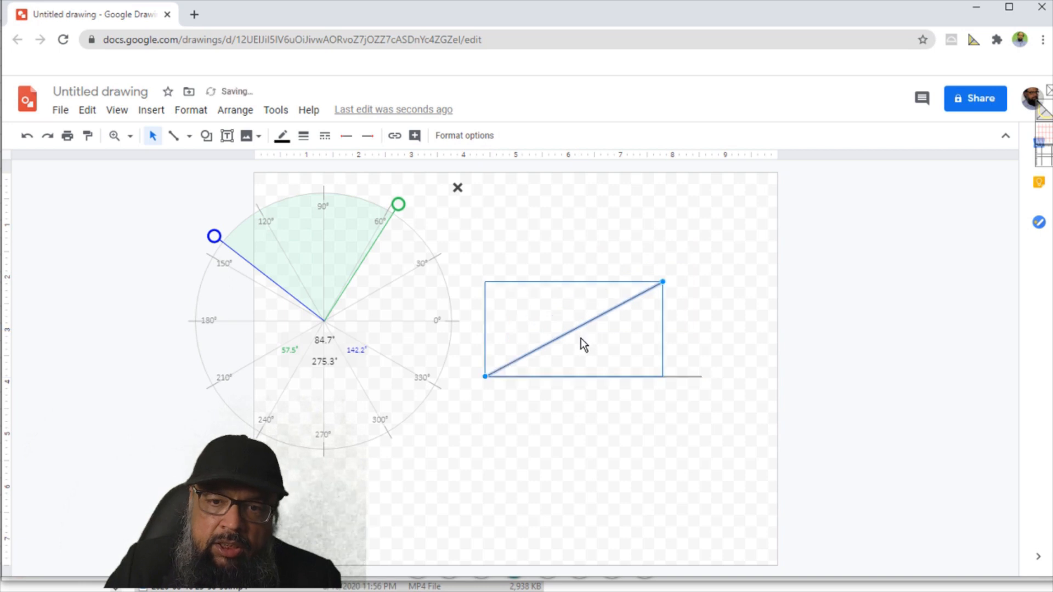
pyautogui.click(856, 385)
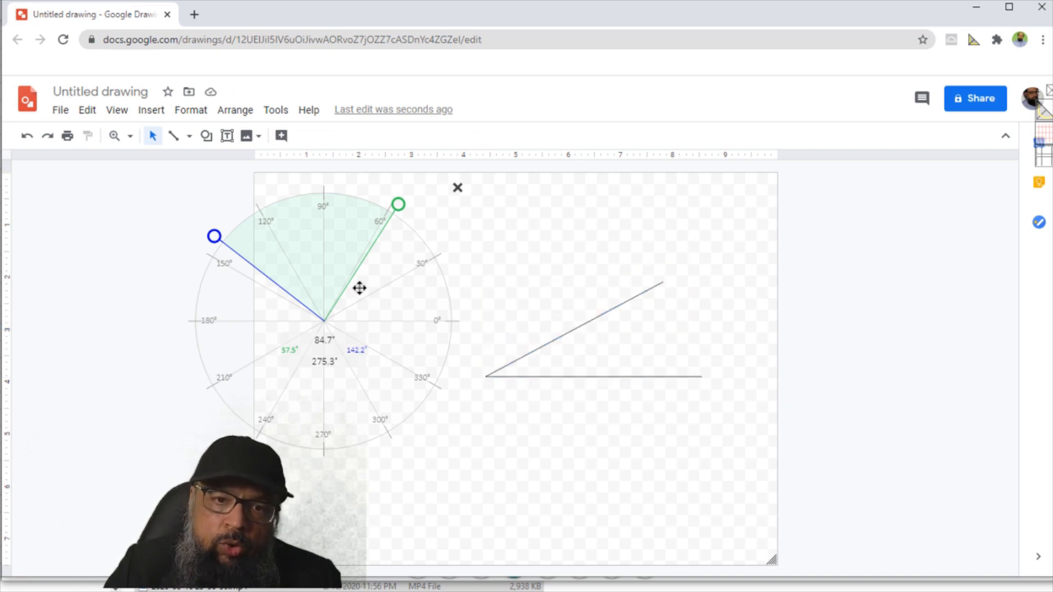
# Centre the protractor on the angle's vertex, aligning its green arm with the horizontal line at 0° and its blue arm at 60°.
pyautogui.moveTo(359, 288); pyautogui.dragTo(522, 343)
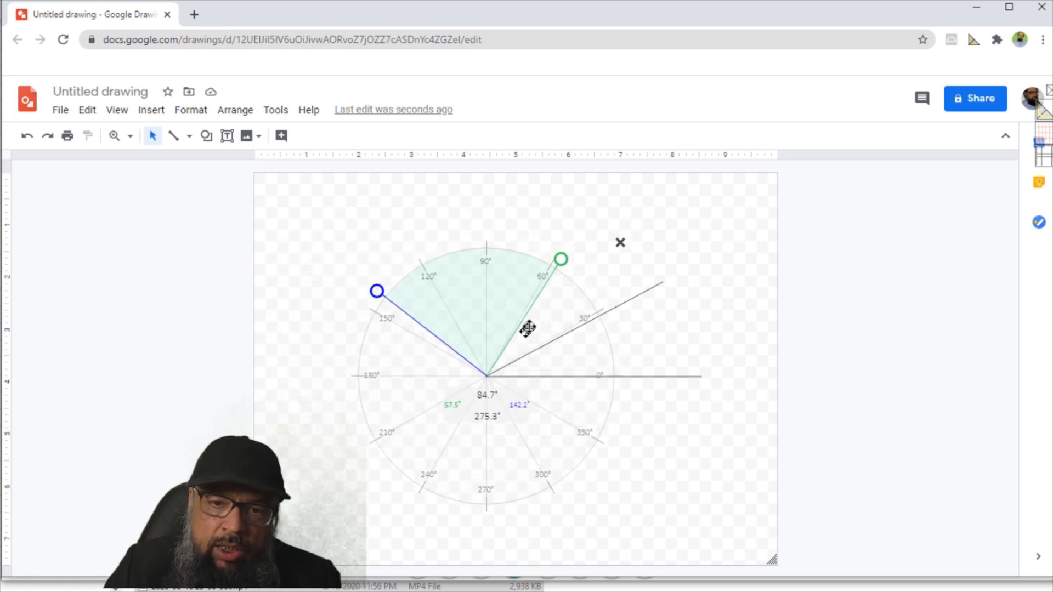
pyautogui.moveTo(561, 257); pyautogui.dragTo(658, 375)
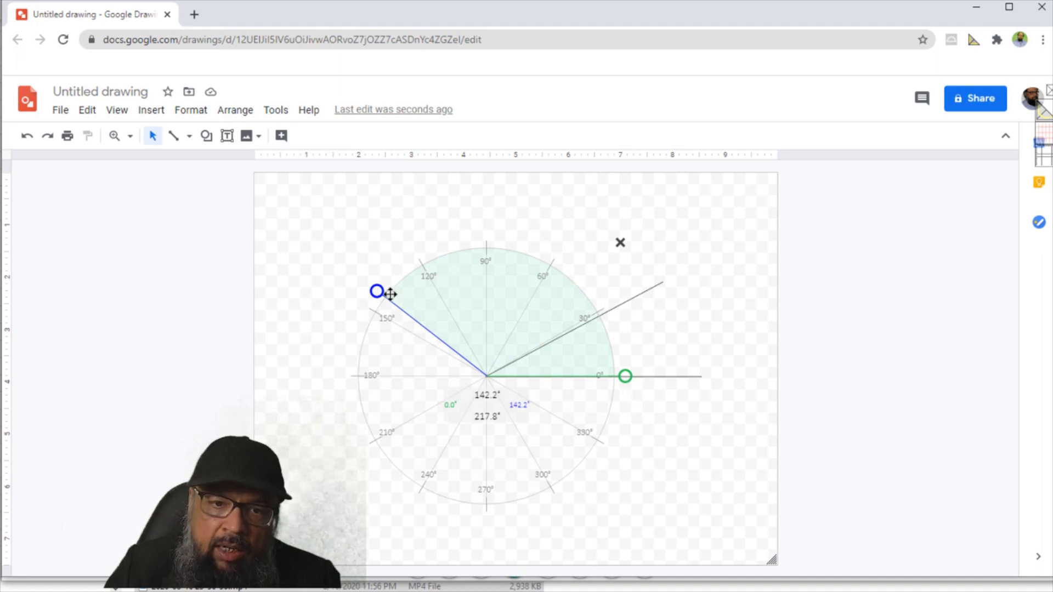
pyautogui.moveTo(380, 289); pyautogui.dragTo(581, 214)
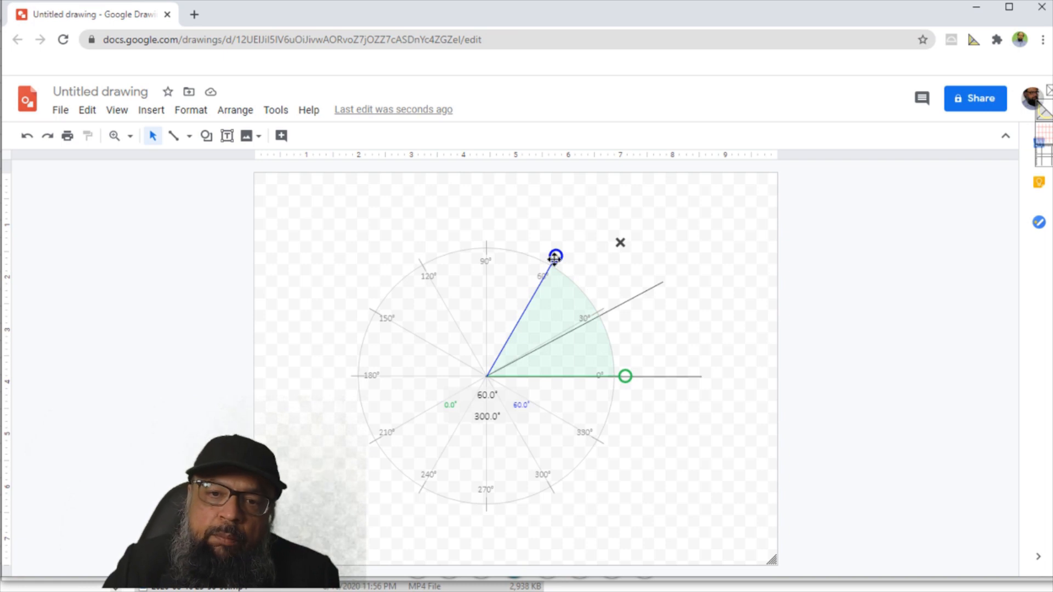
# Swing the slanted line's upper end onto the protractor's 60° arm, and move the protractor up and left off the angle.
pyautogui.click(653, 287)
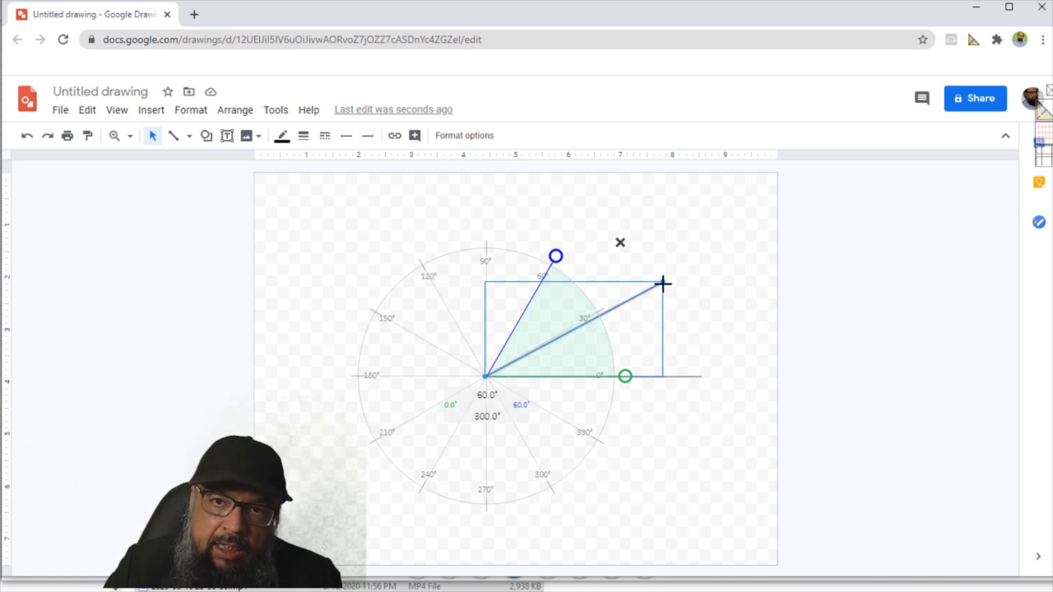
pyautogui.moveTo(608, 242)
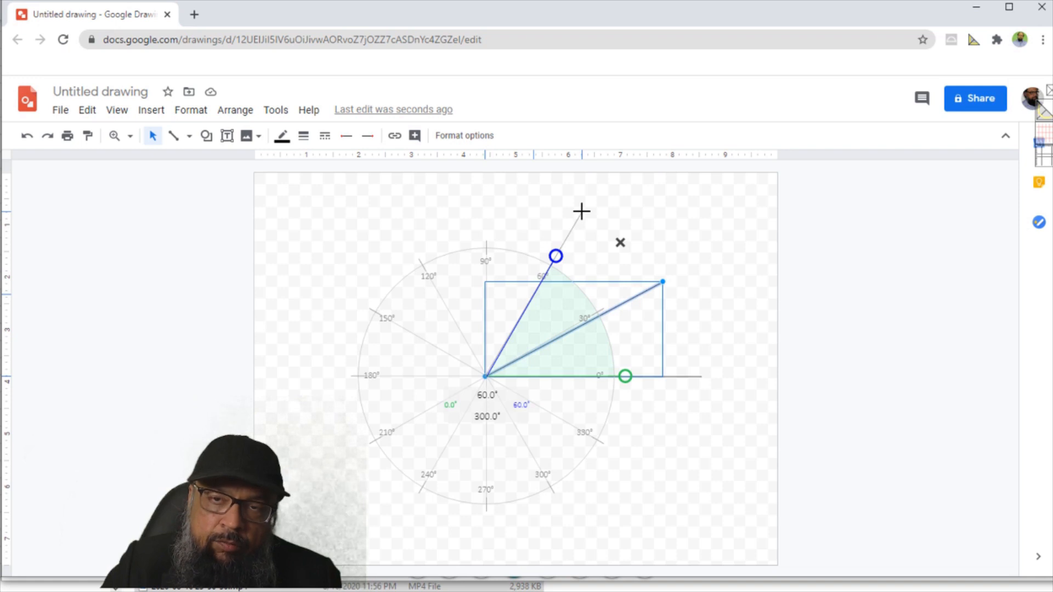
pyautogui.moveTo(581, 212); pyautogui.dragTo(571, 213)
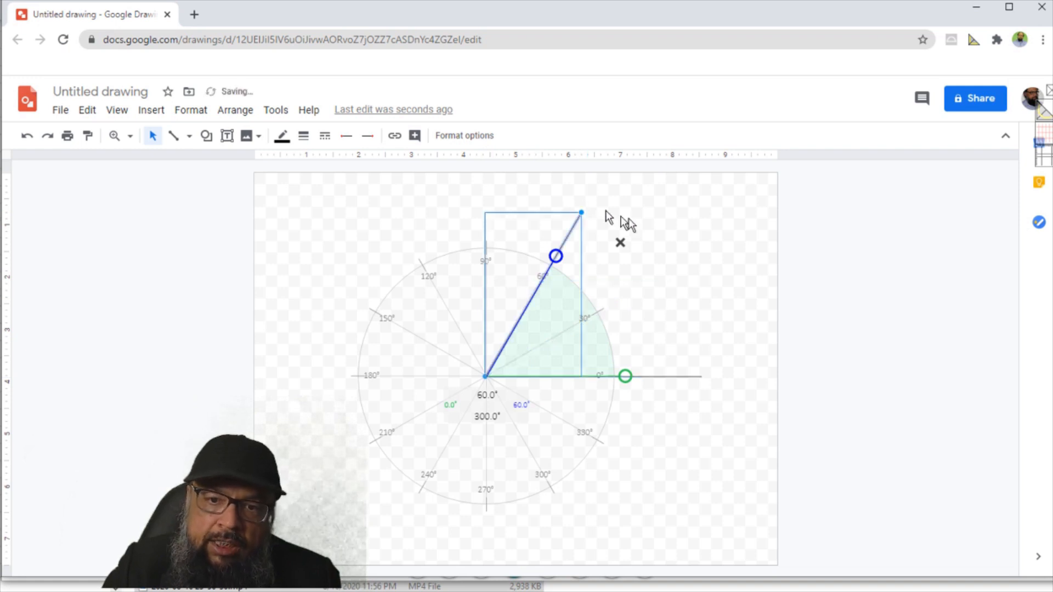
pyautogui.press('Delete')
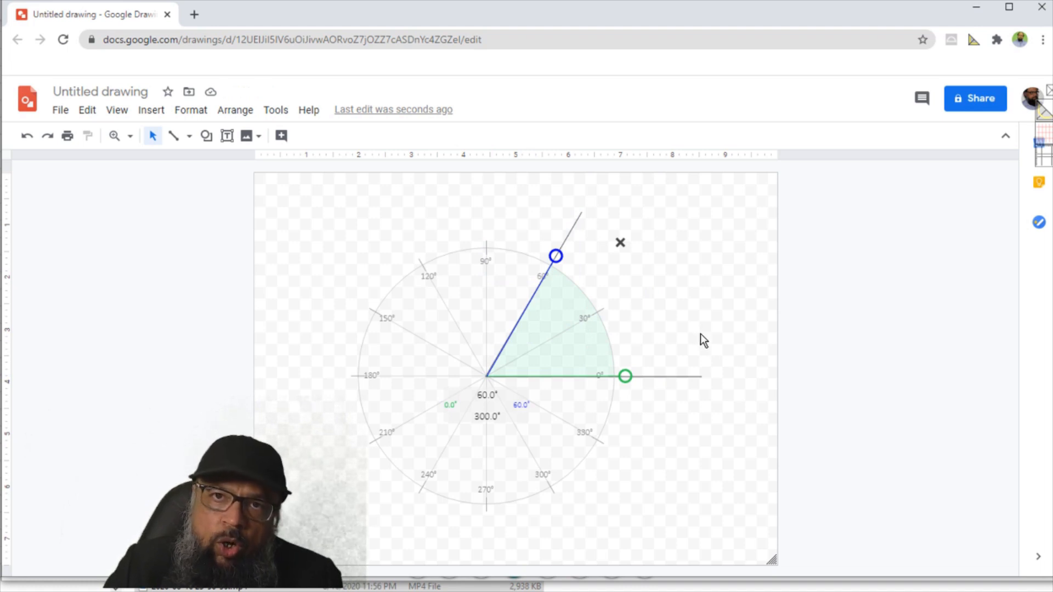
pyautogui.moveTo(469, 327); pyautogui.dragTo(394, 289)
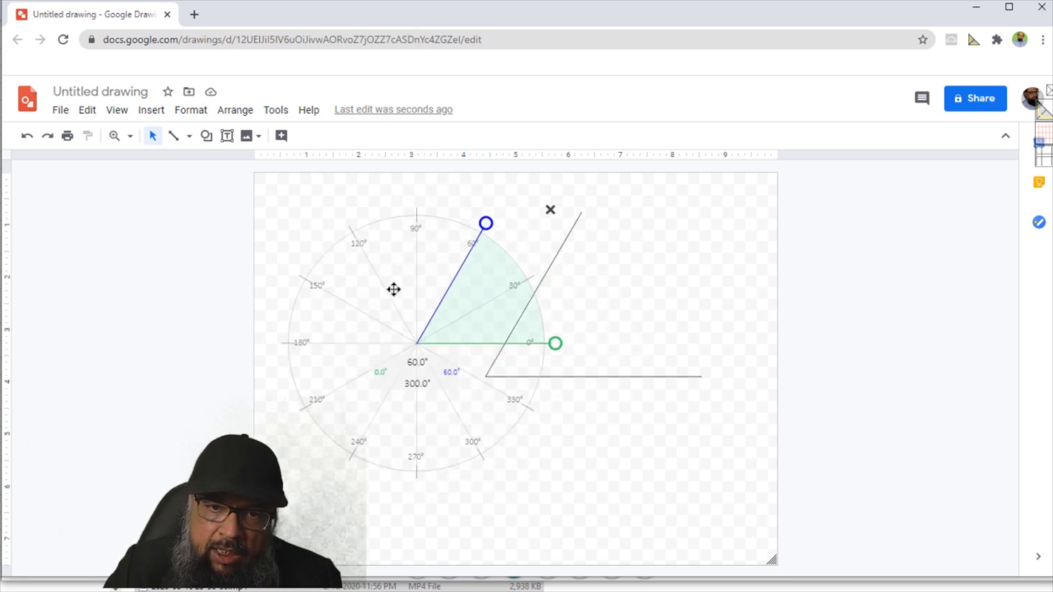